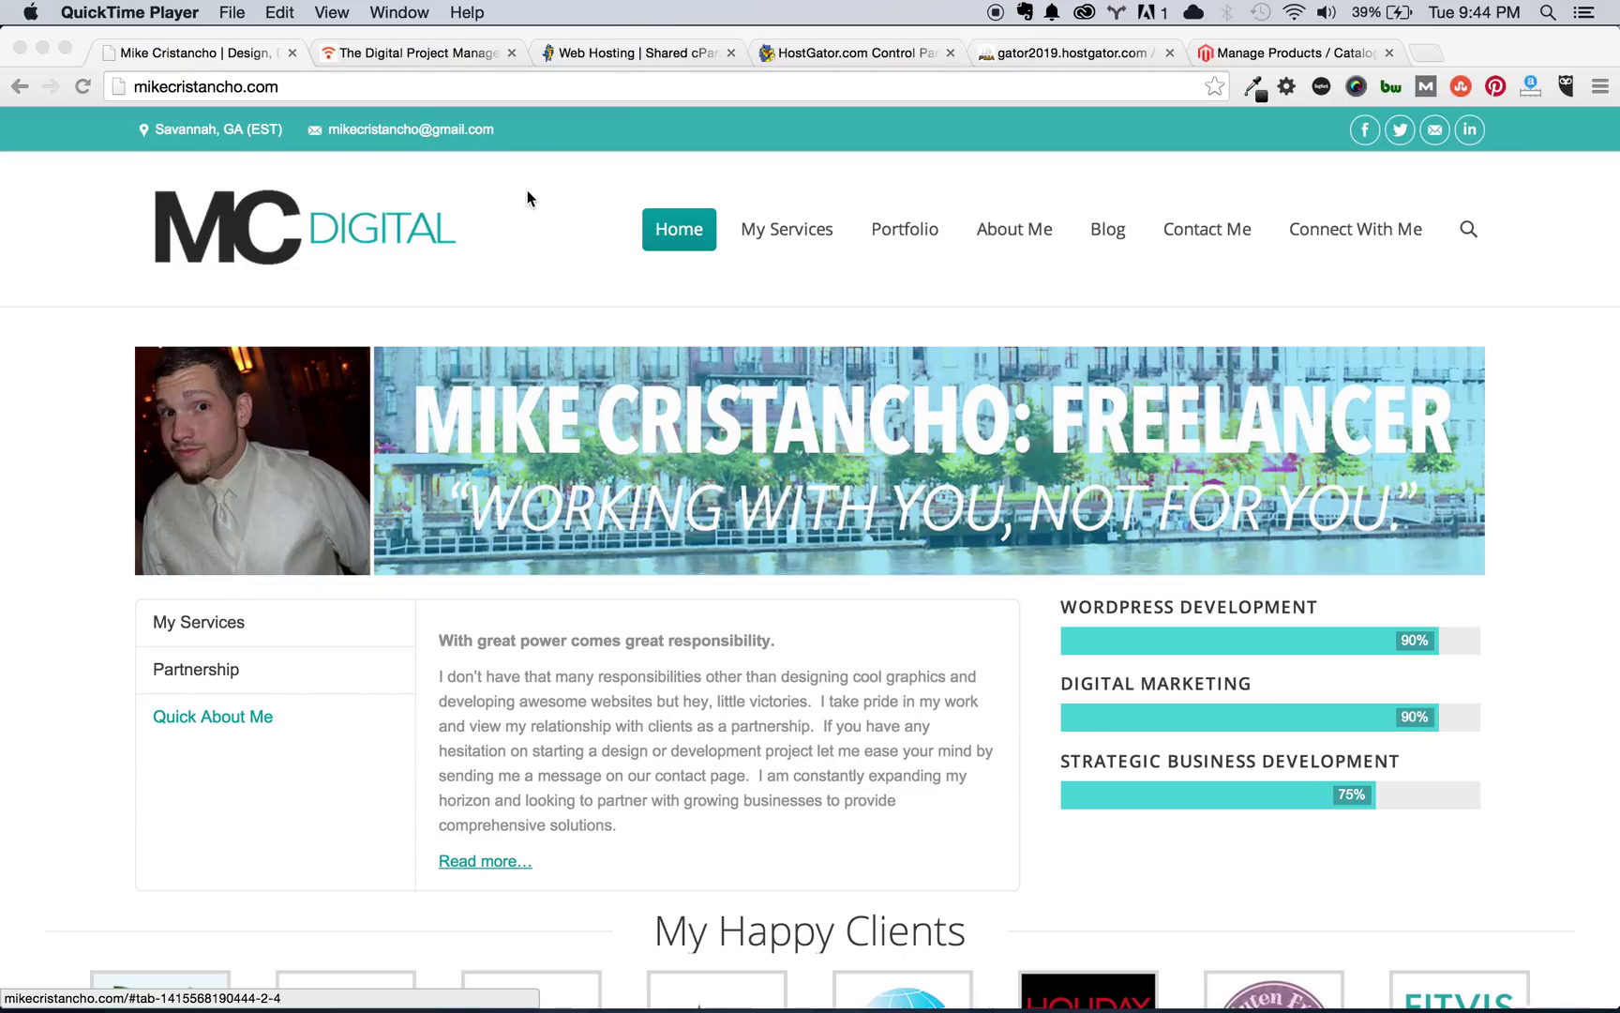
Glance at The Digital Project Manager site, then return to the freelancer portfolio tab
left_click(421, 55)
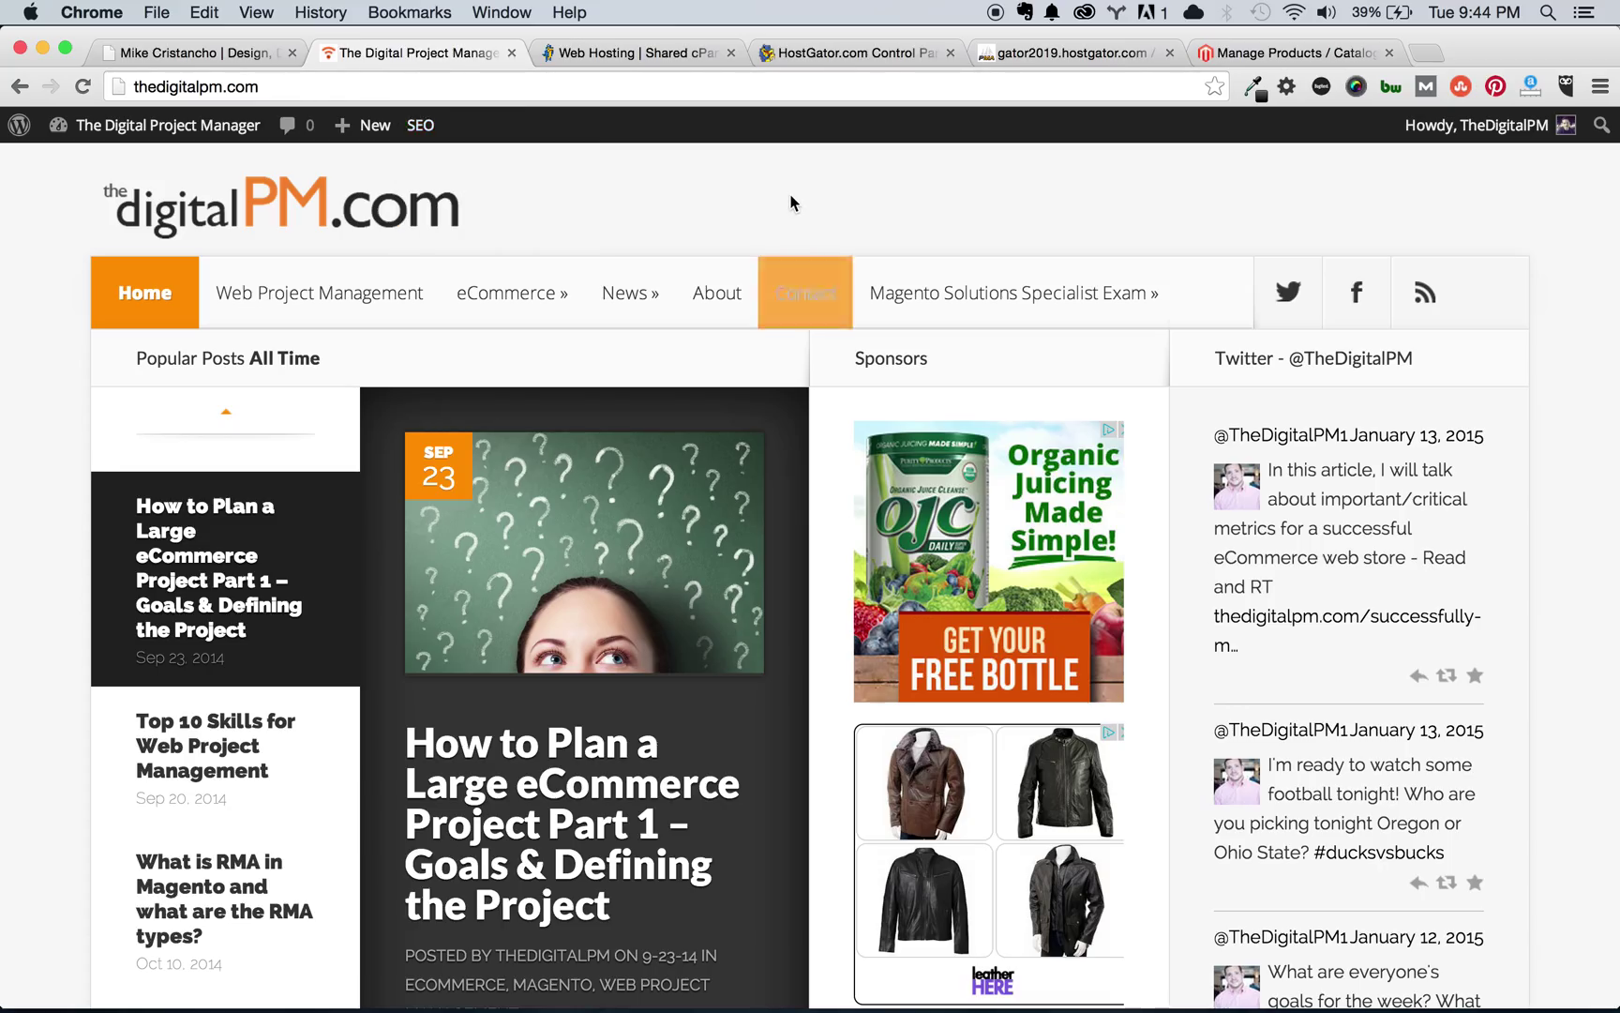
left_click(193, 54)
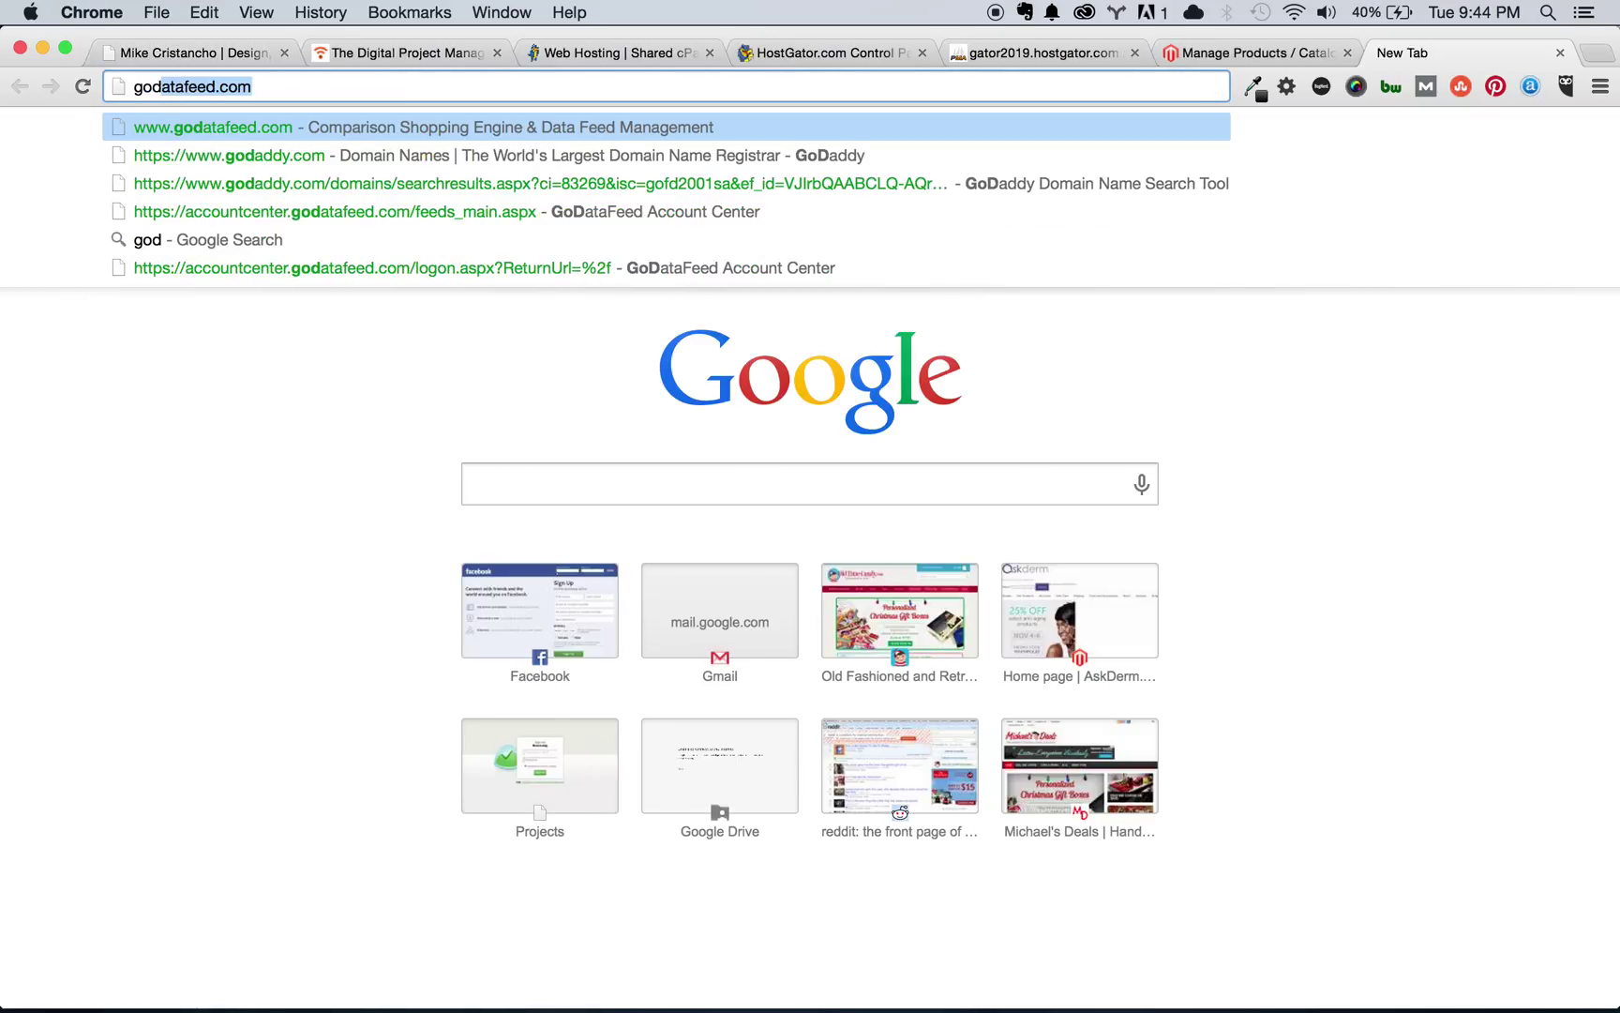
Load godaddy.com and bring up its Find a domain search page from the Domains menu
type("add")
key("Return")
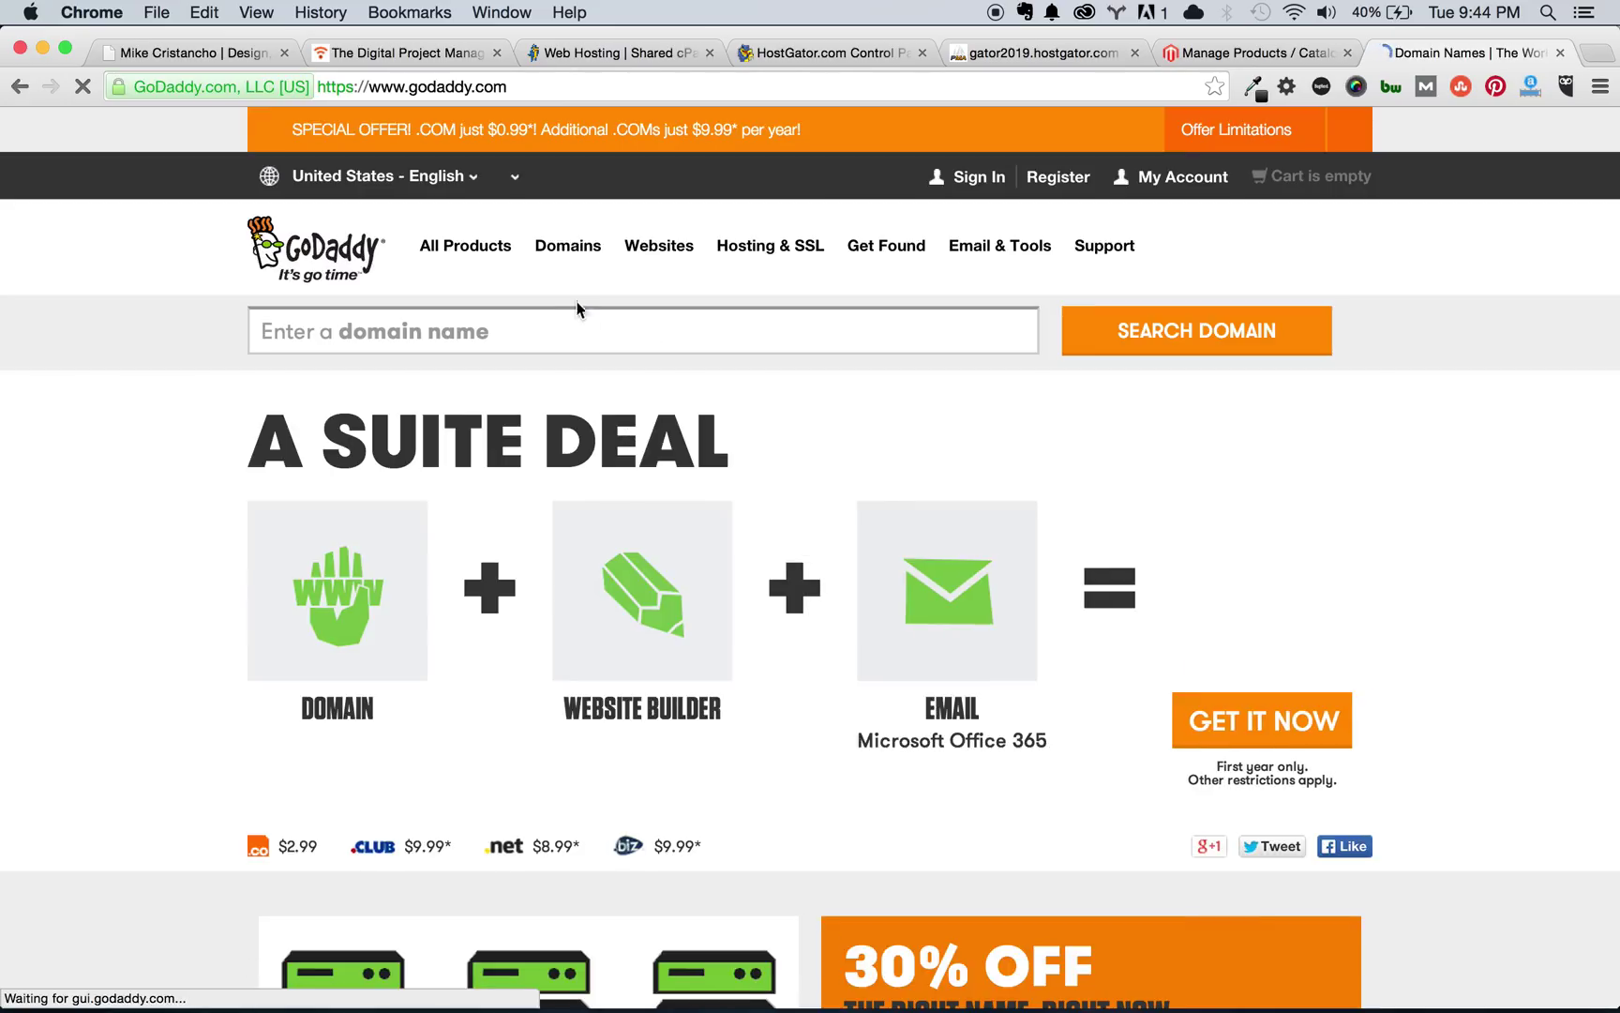
mouse_move(572, 253)
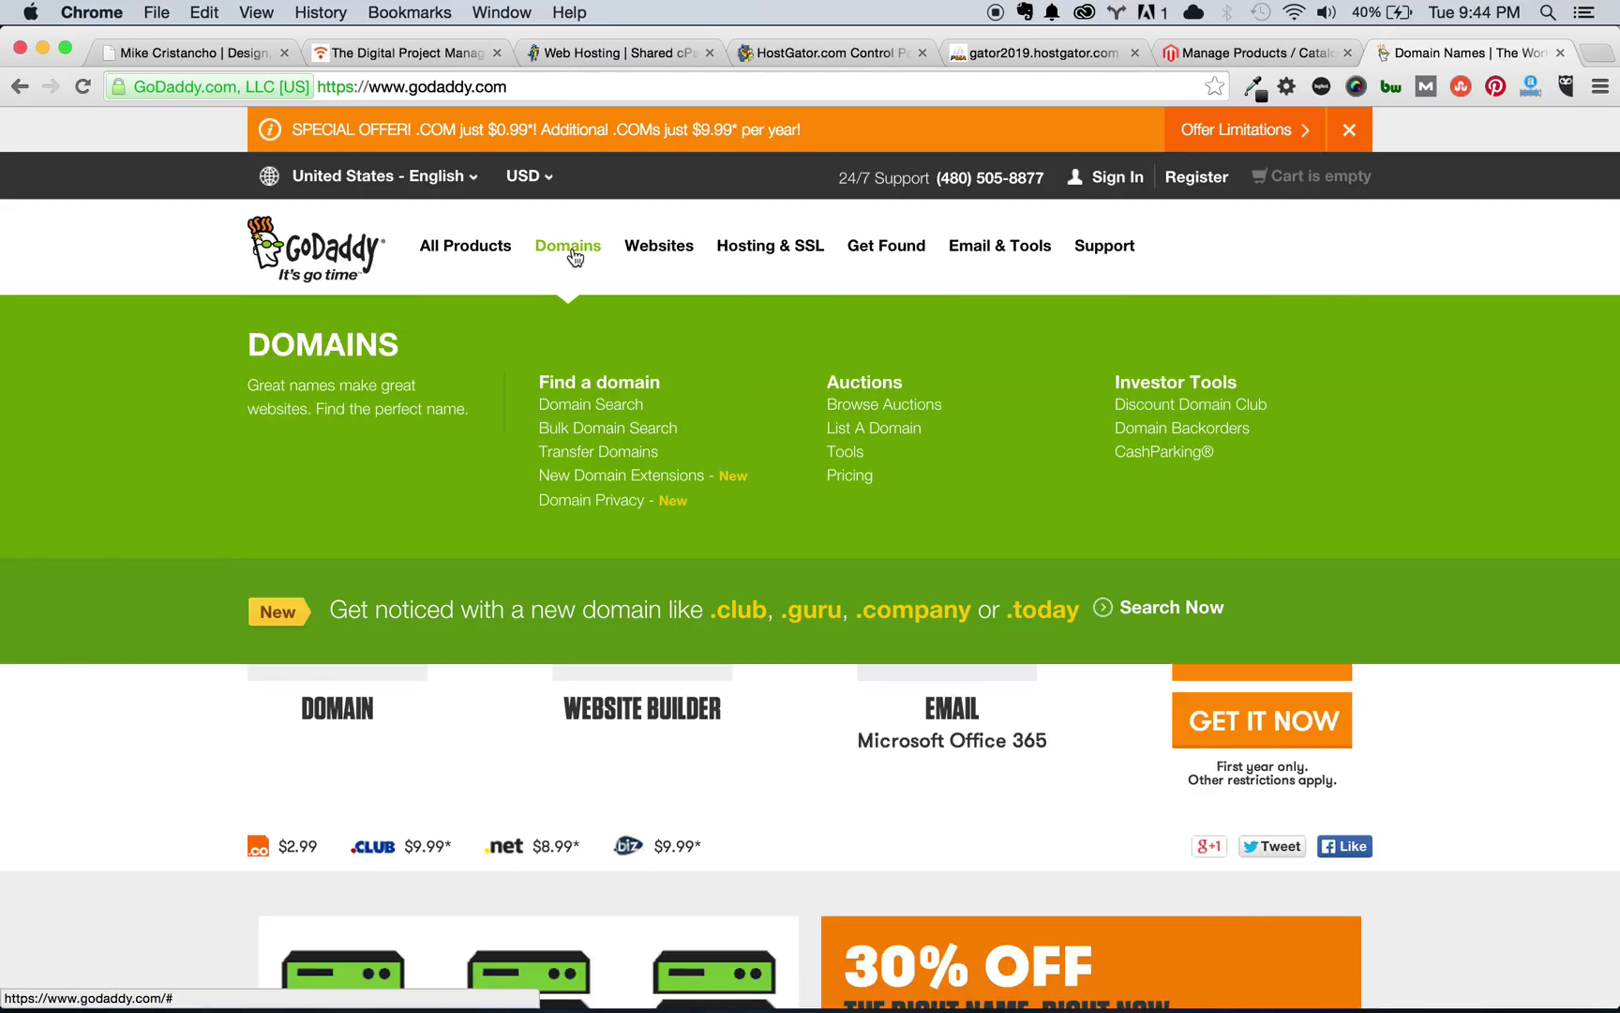
left_click(579, 388)
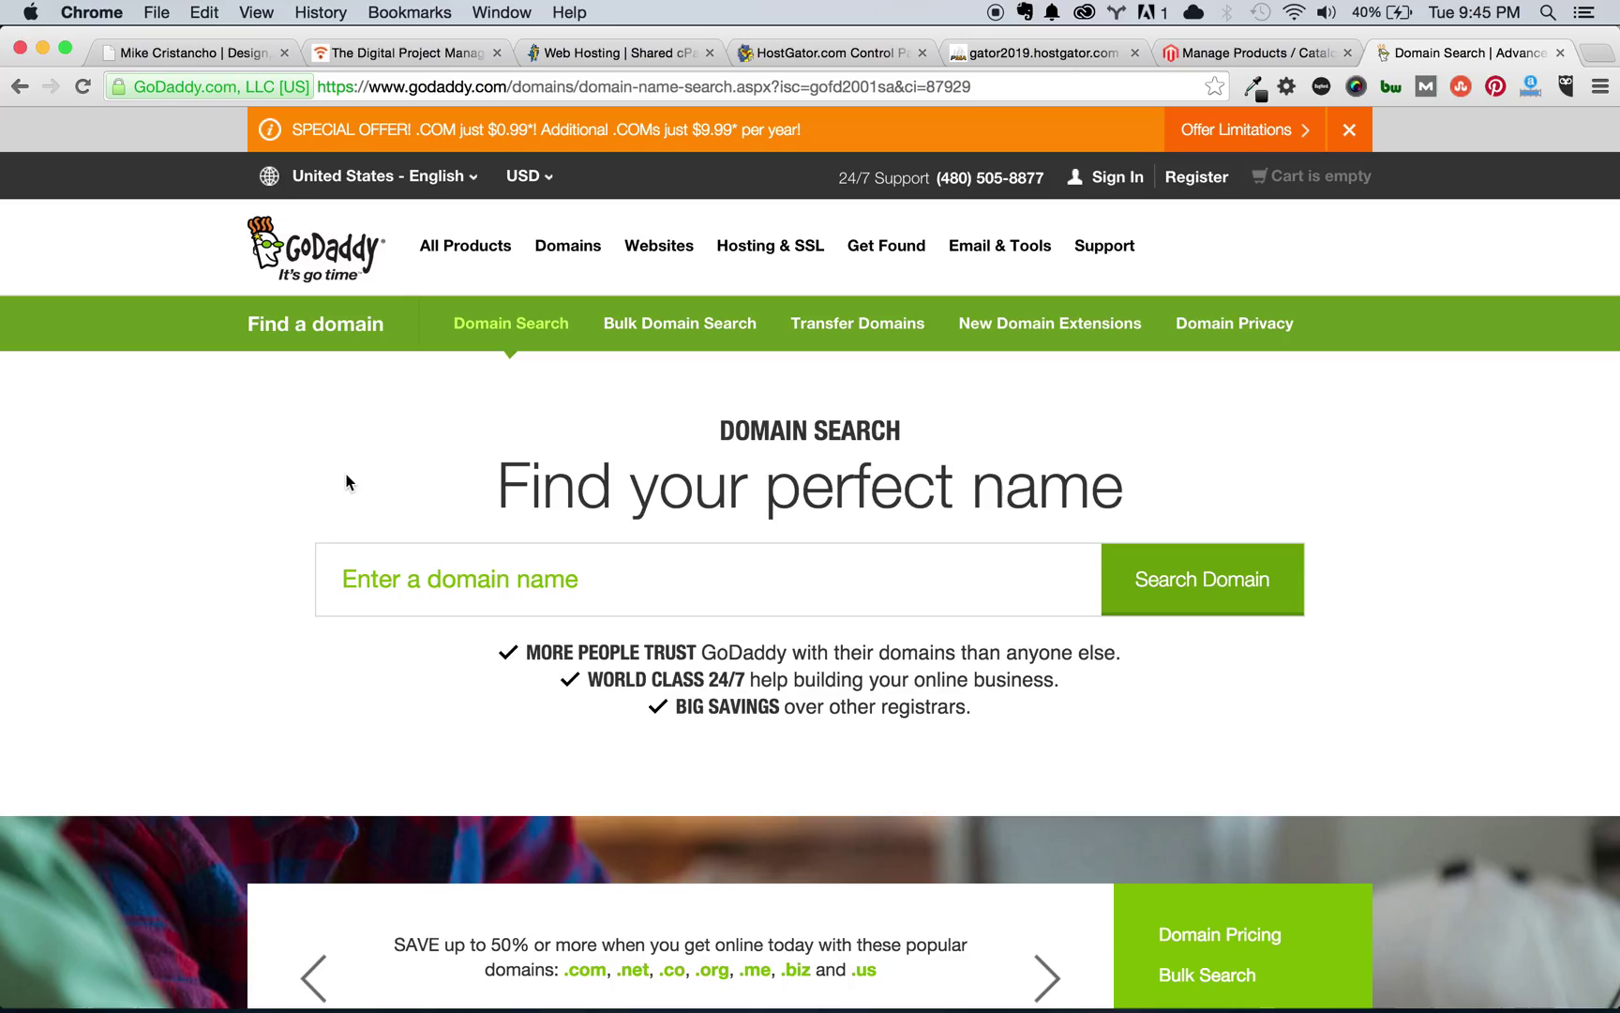
Close the GoDaddy tab and look over HostGator's shared web hosting plans
left_click(1559, 53)
left_click(641, 55)
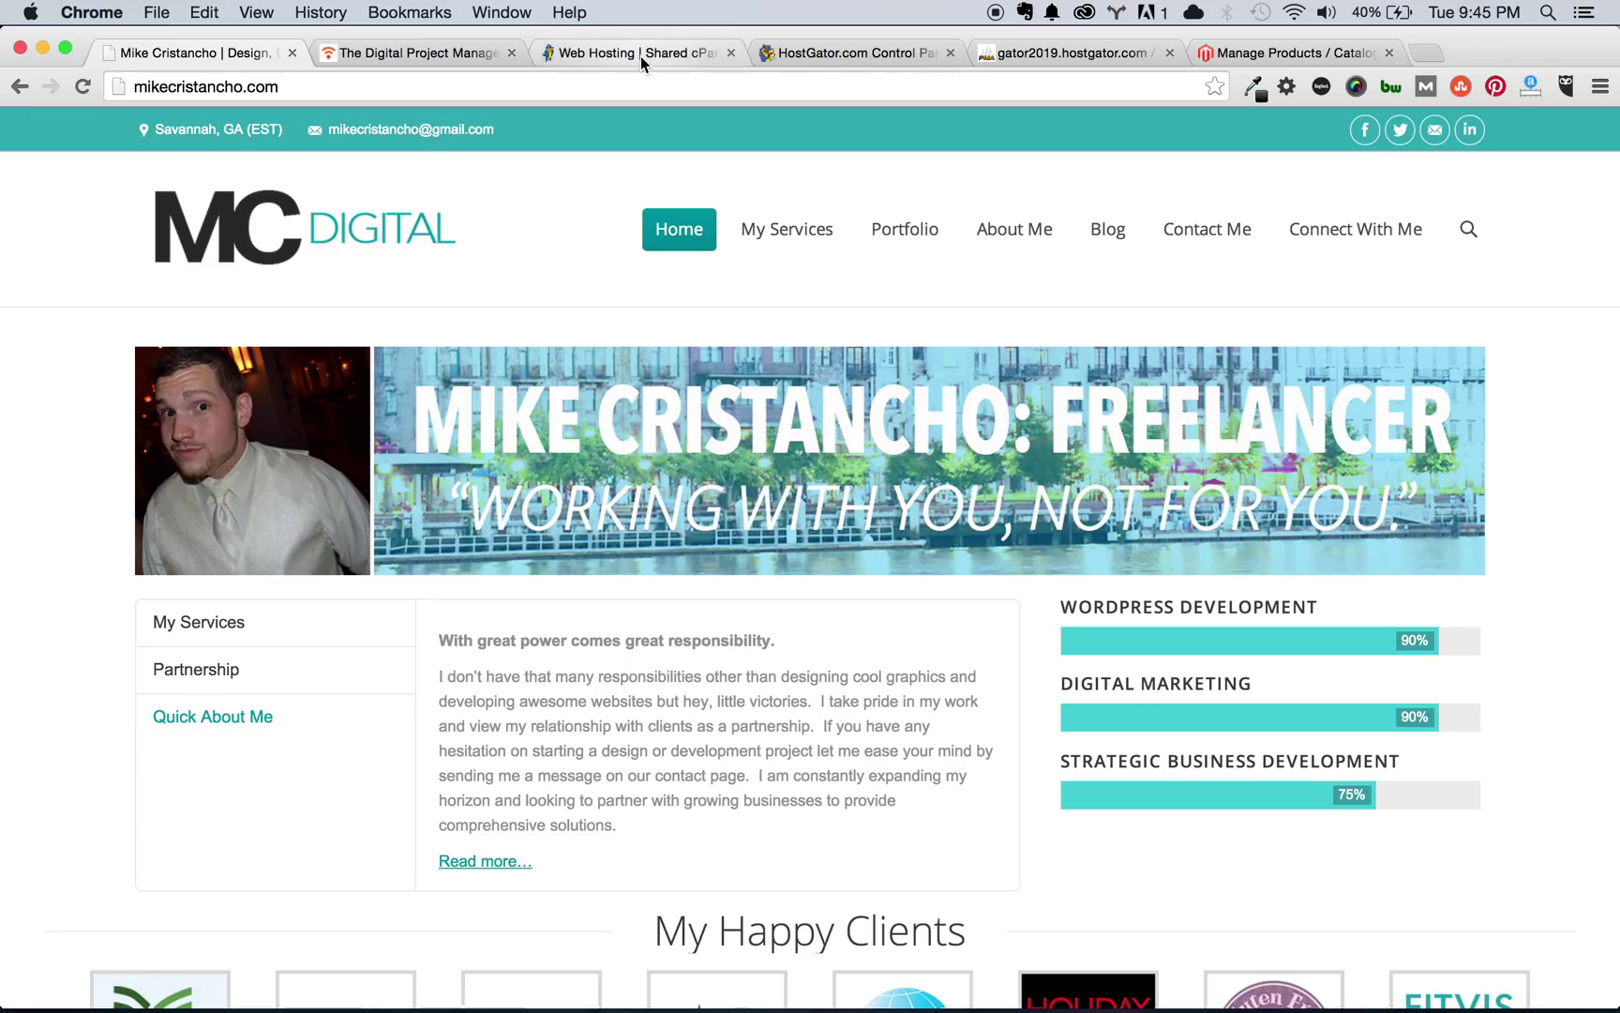
scroll(328, 531, "up", 4)
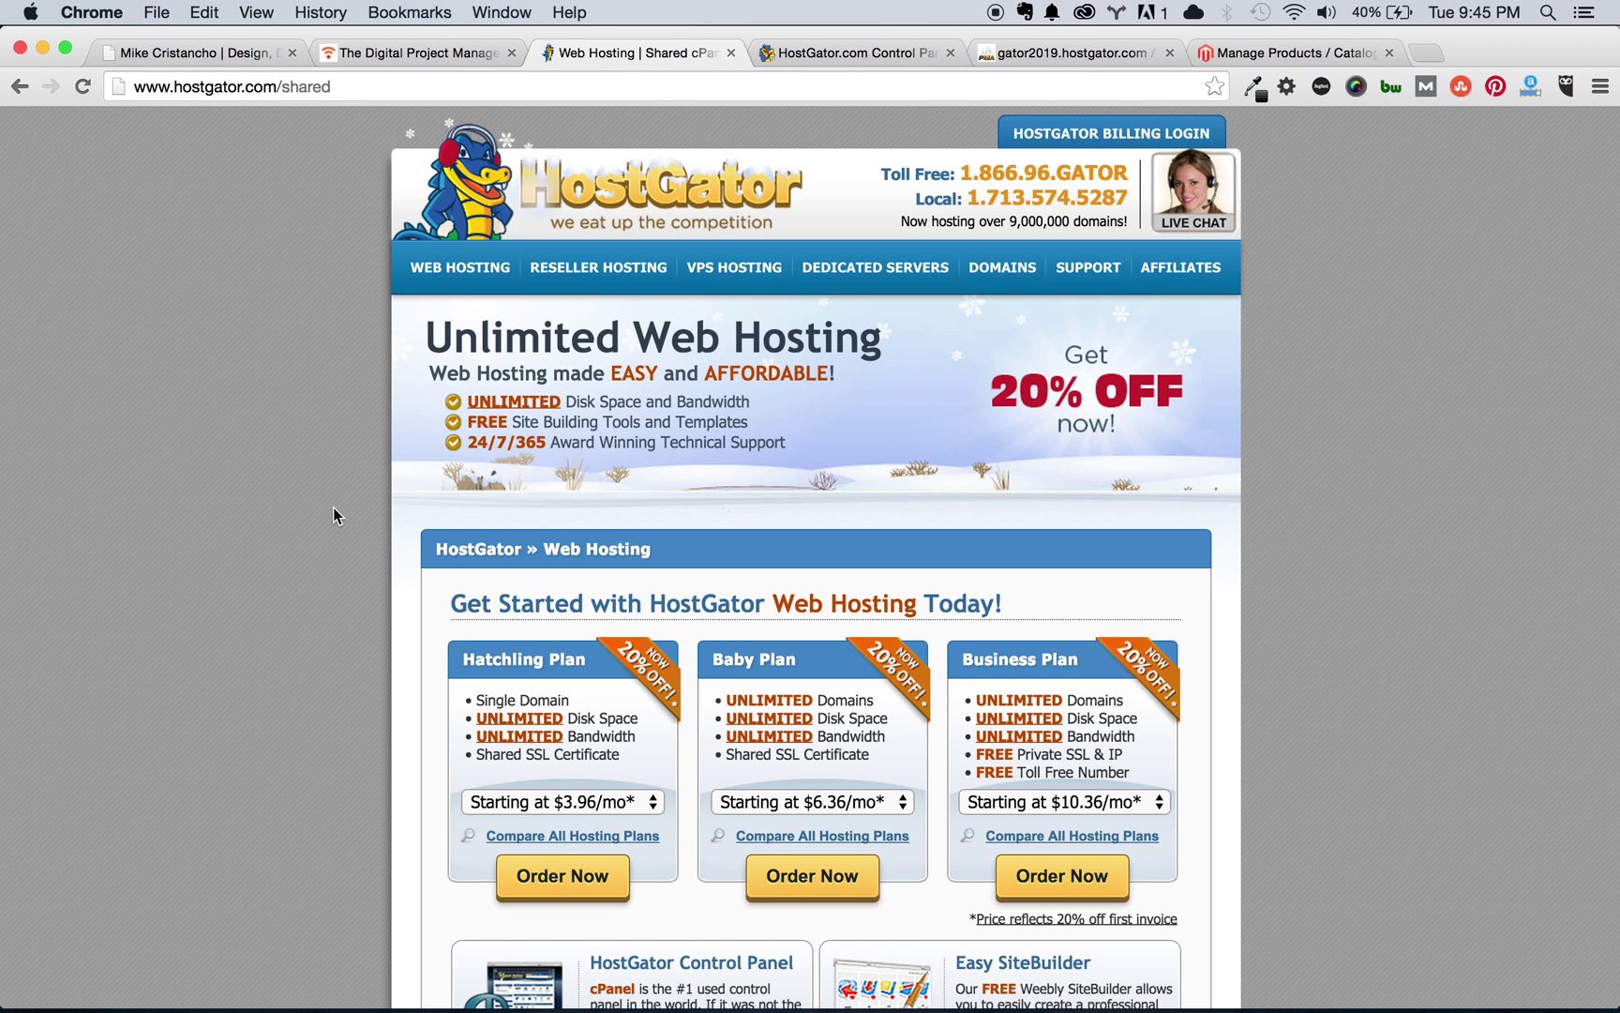
scroll(333, 507, "up", 1)
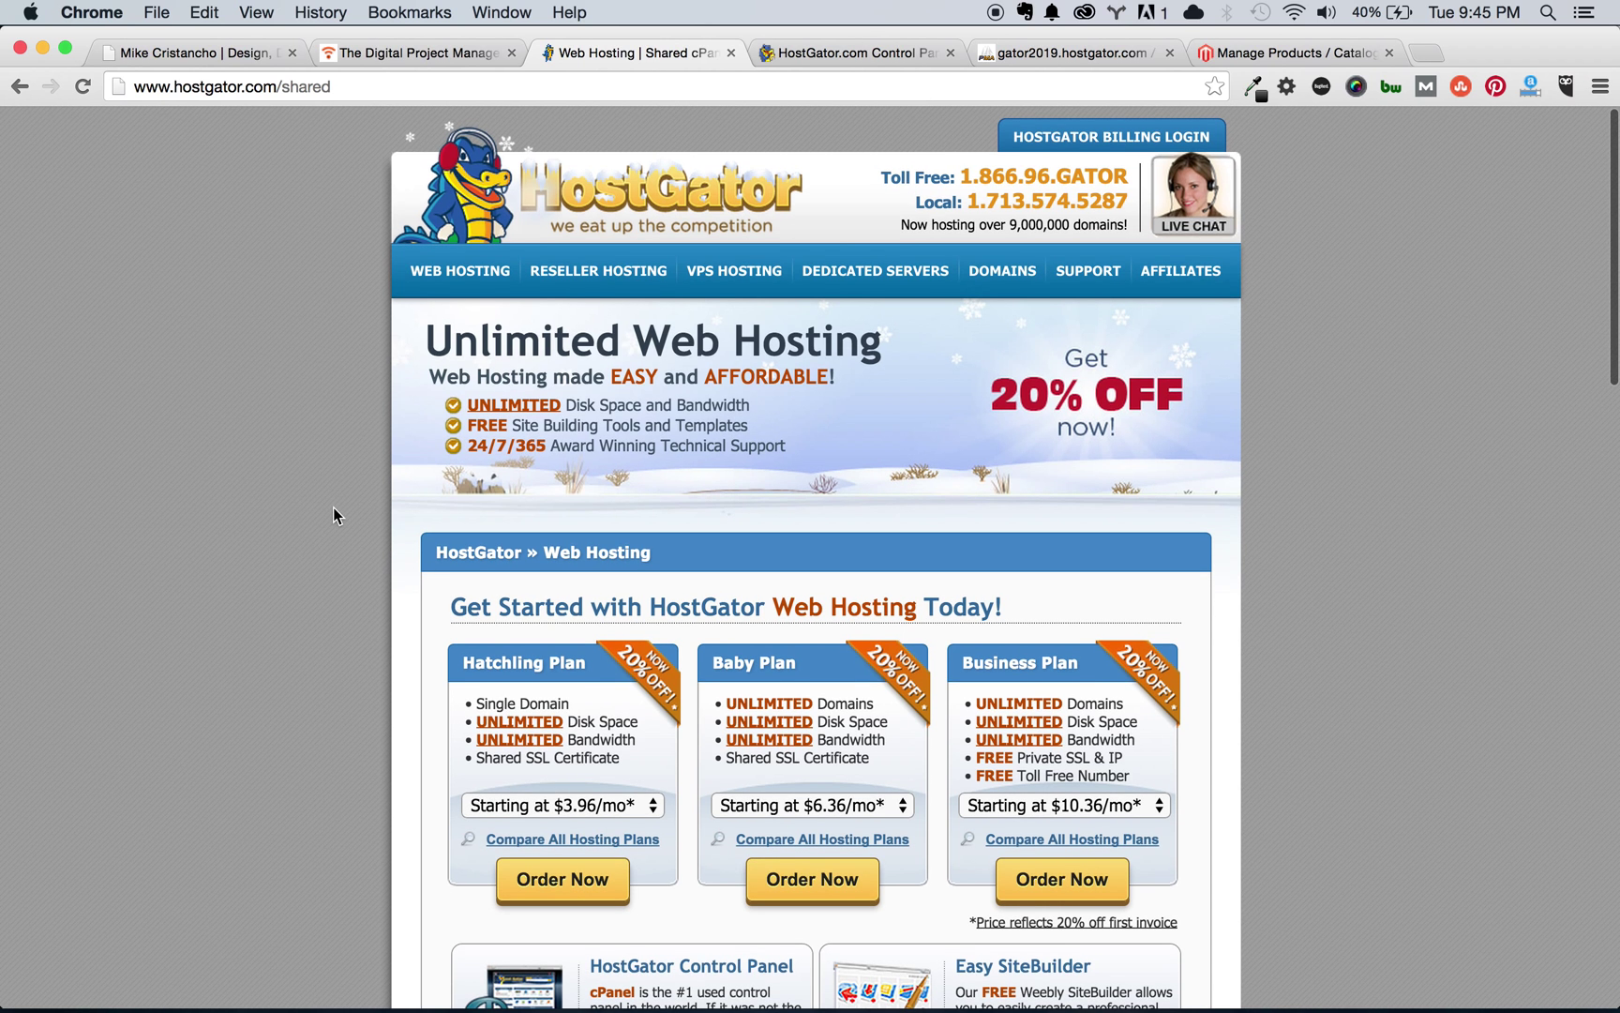
scroll(333, 507, "down", 1)
scroll(333, 507, "up", 1)
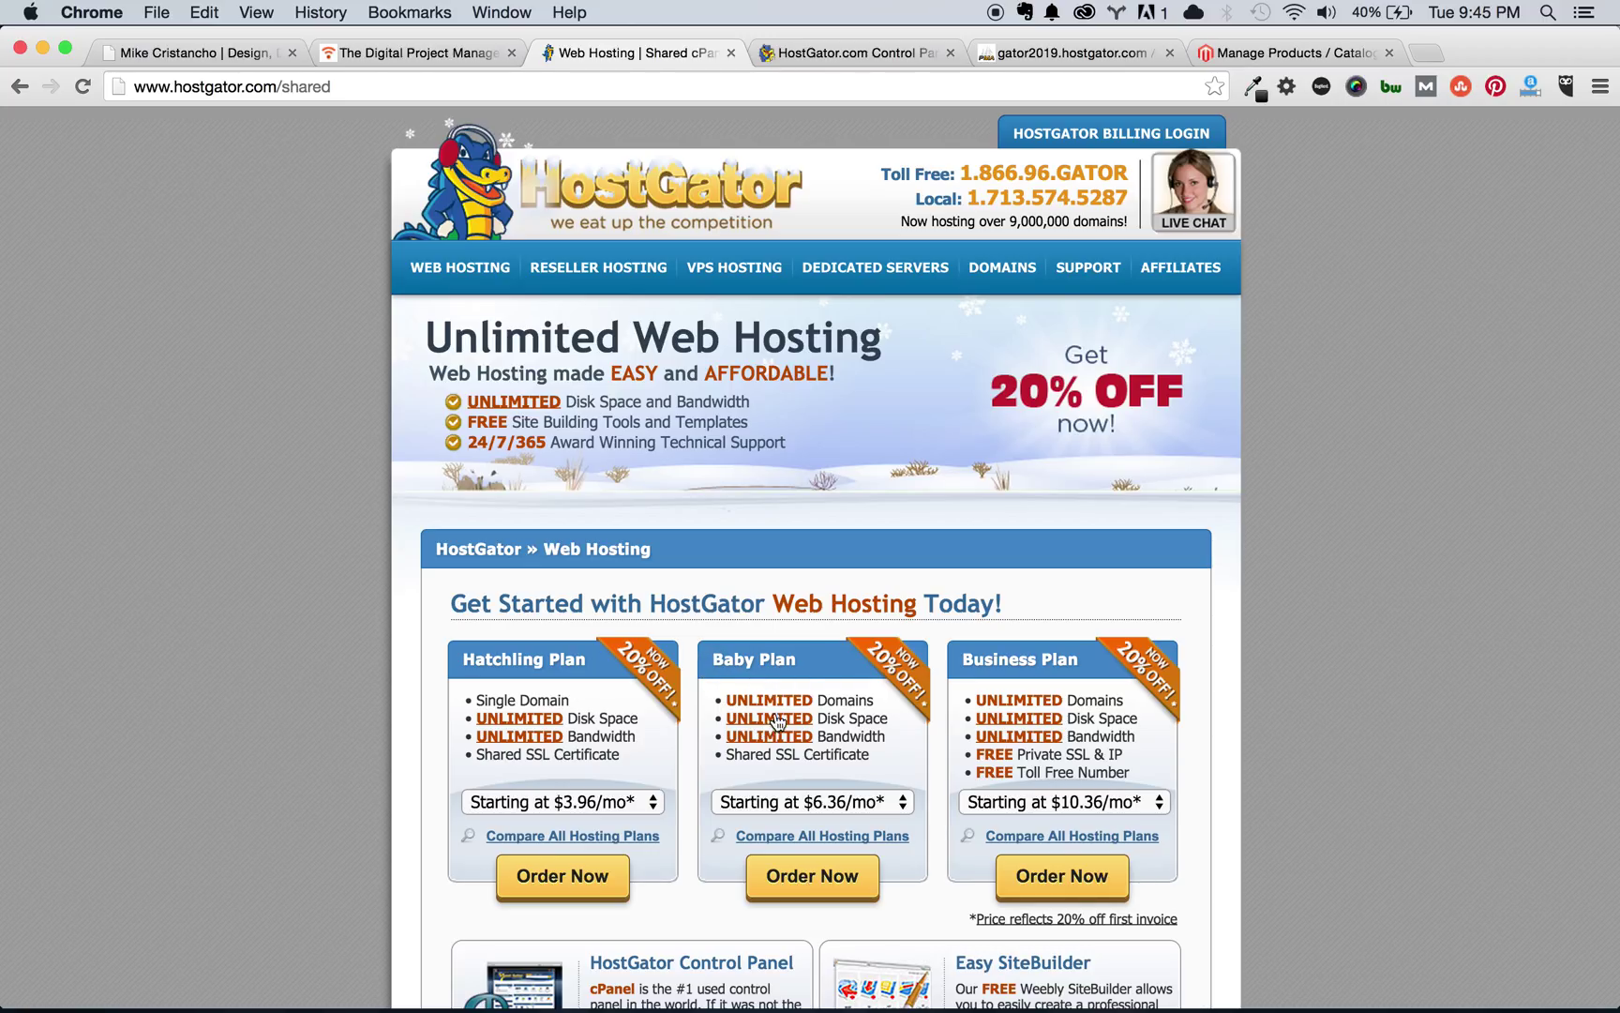
Review the Baby Plan's billing-term prices, keeping it at $6.36/mo
left_click(797, 803)
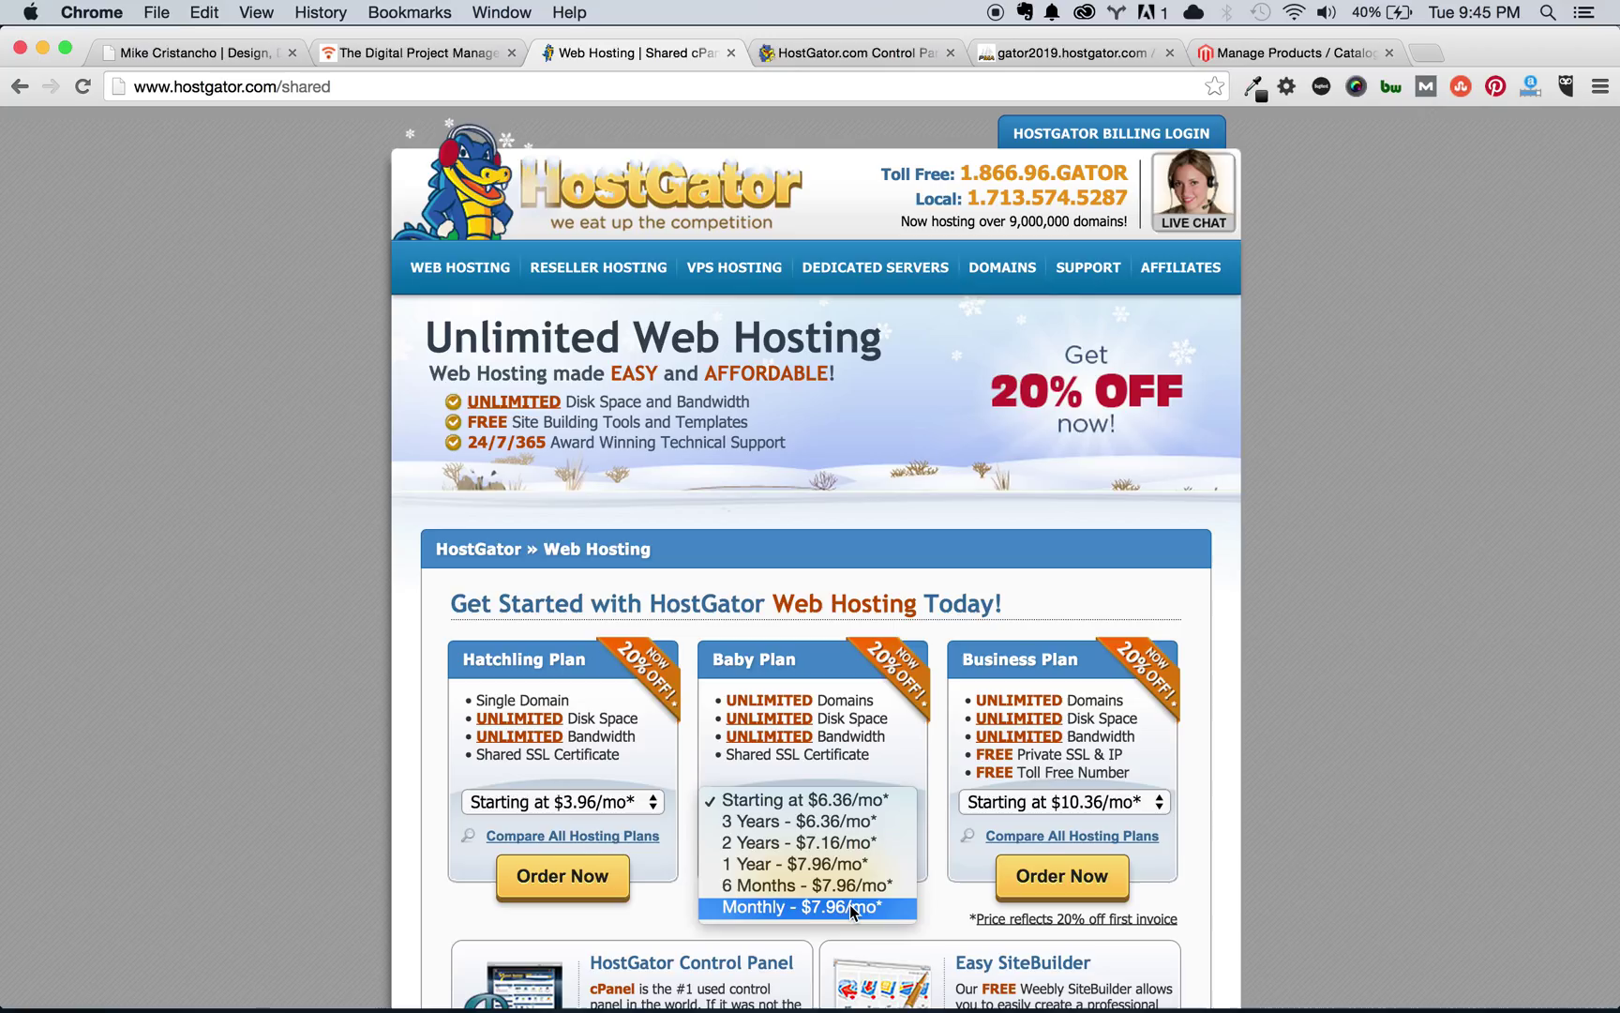
left_click(933, 790)
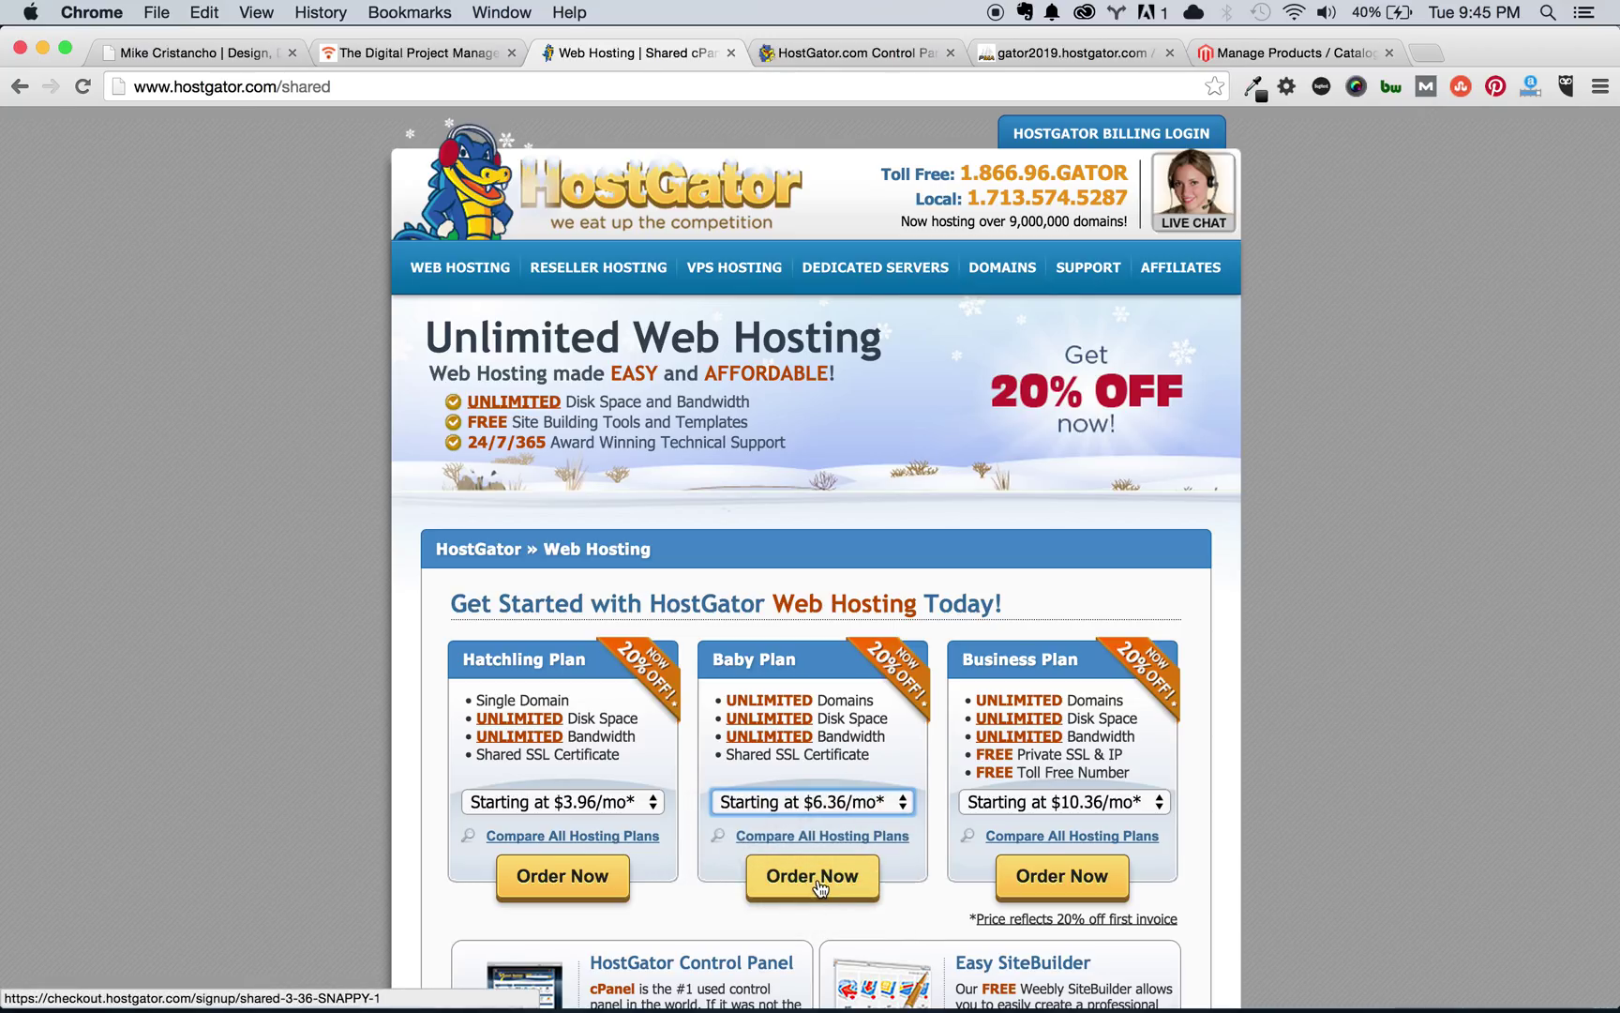
left_click(936, 779)
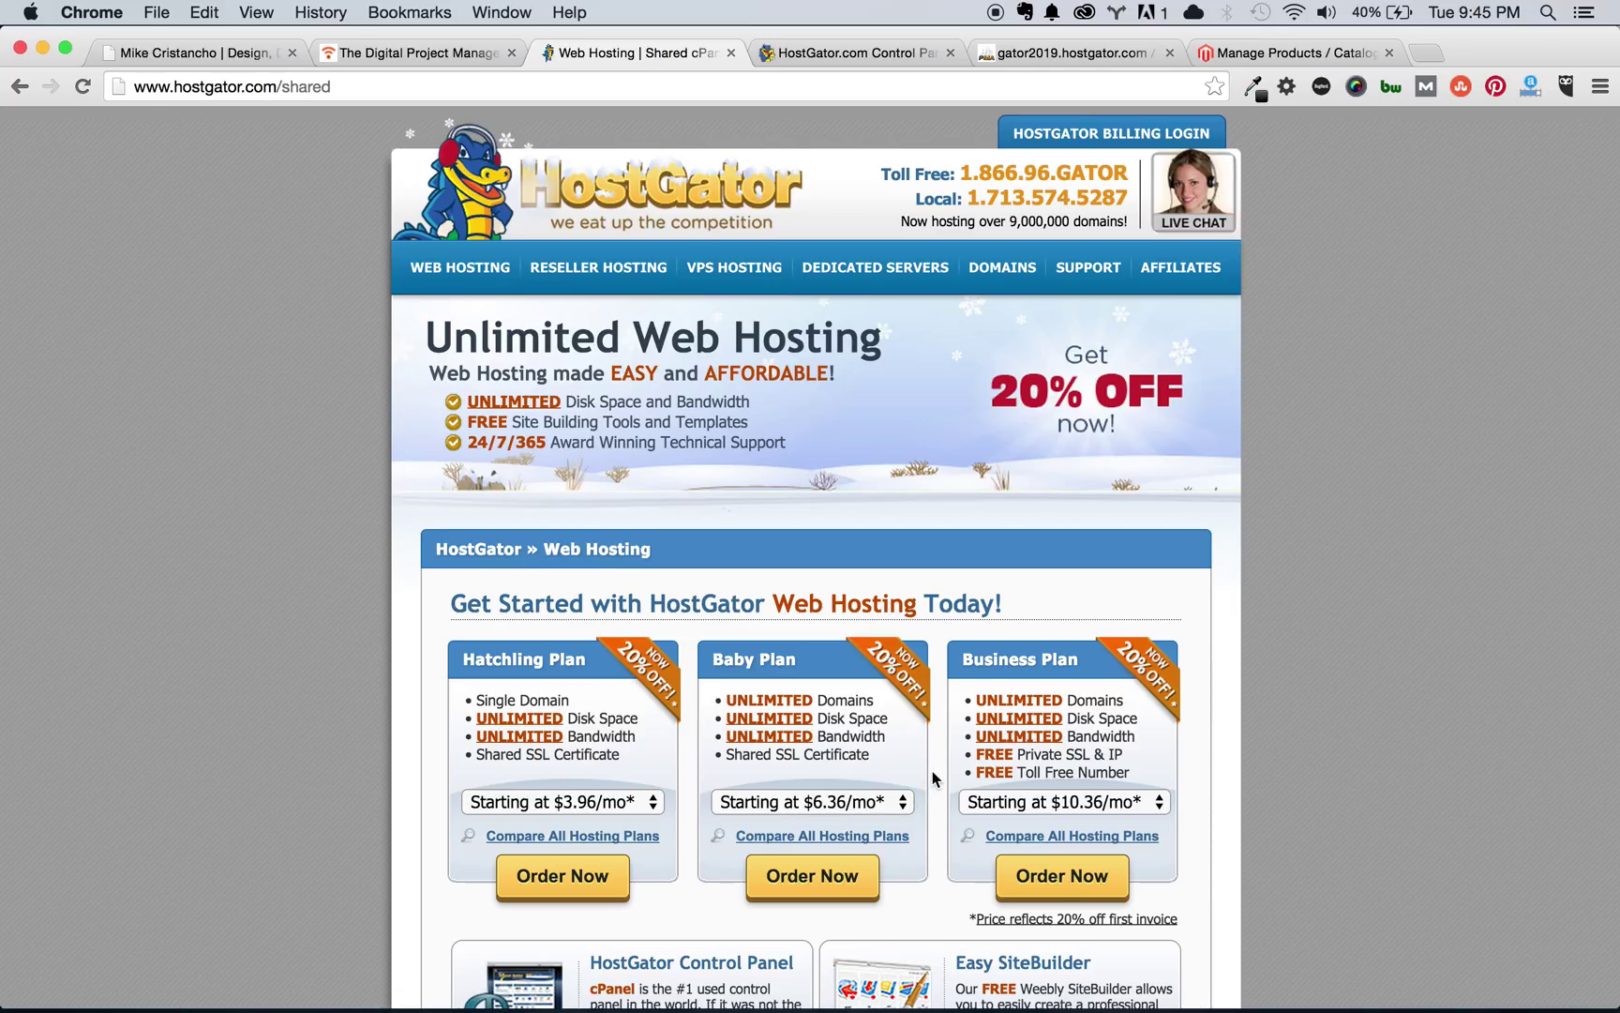
Order the Baby Plan, loading the order form at 36 months for $6.36/mo
left_click(851, 878)
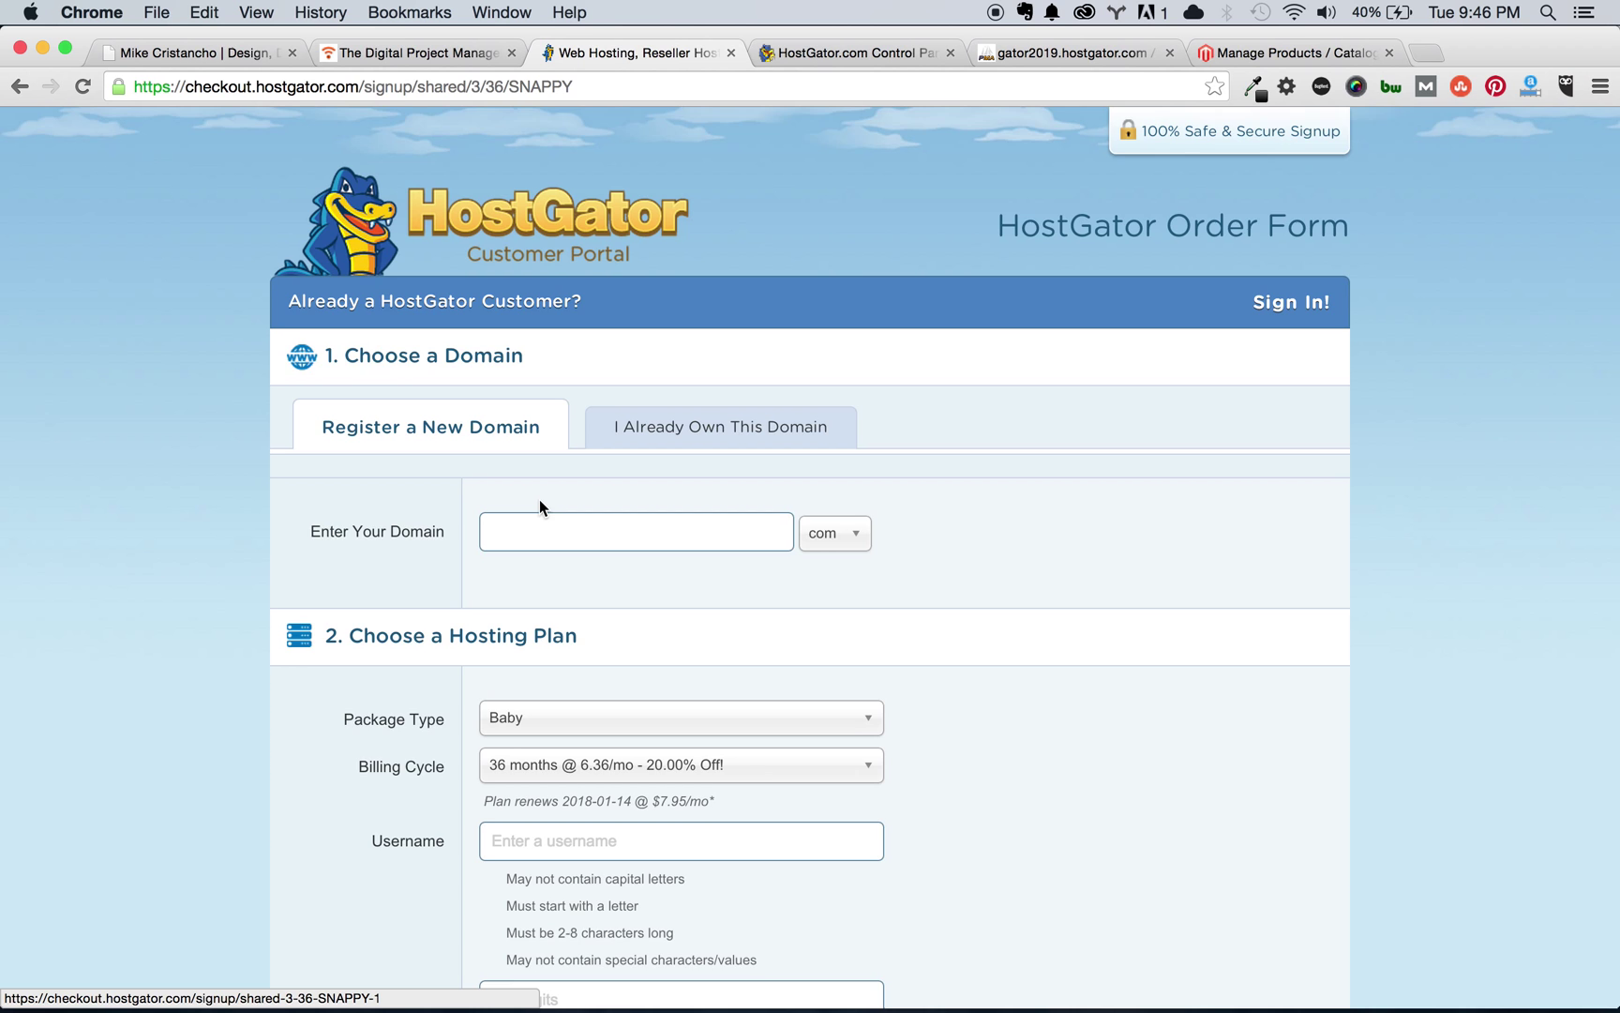
scroll(539, 499, "down", 2)
scroll(539, 499, "up", 2)
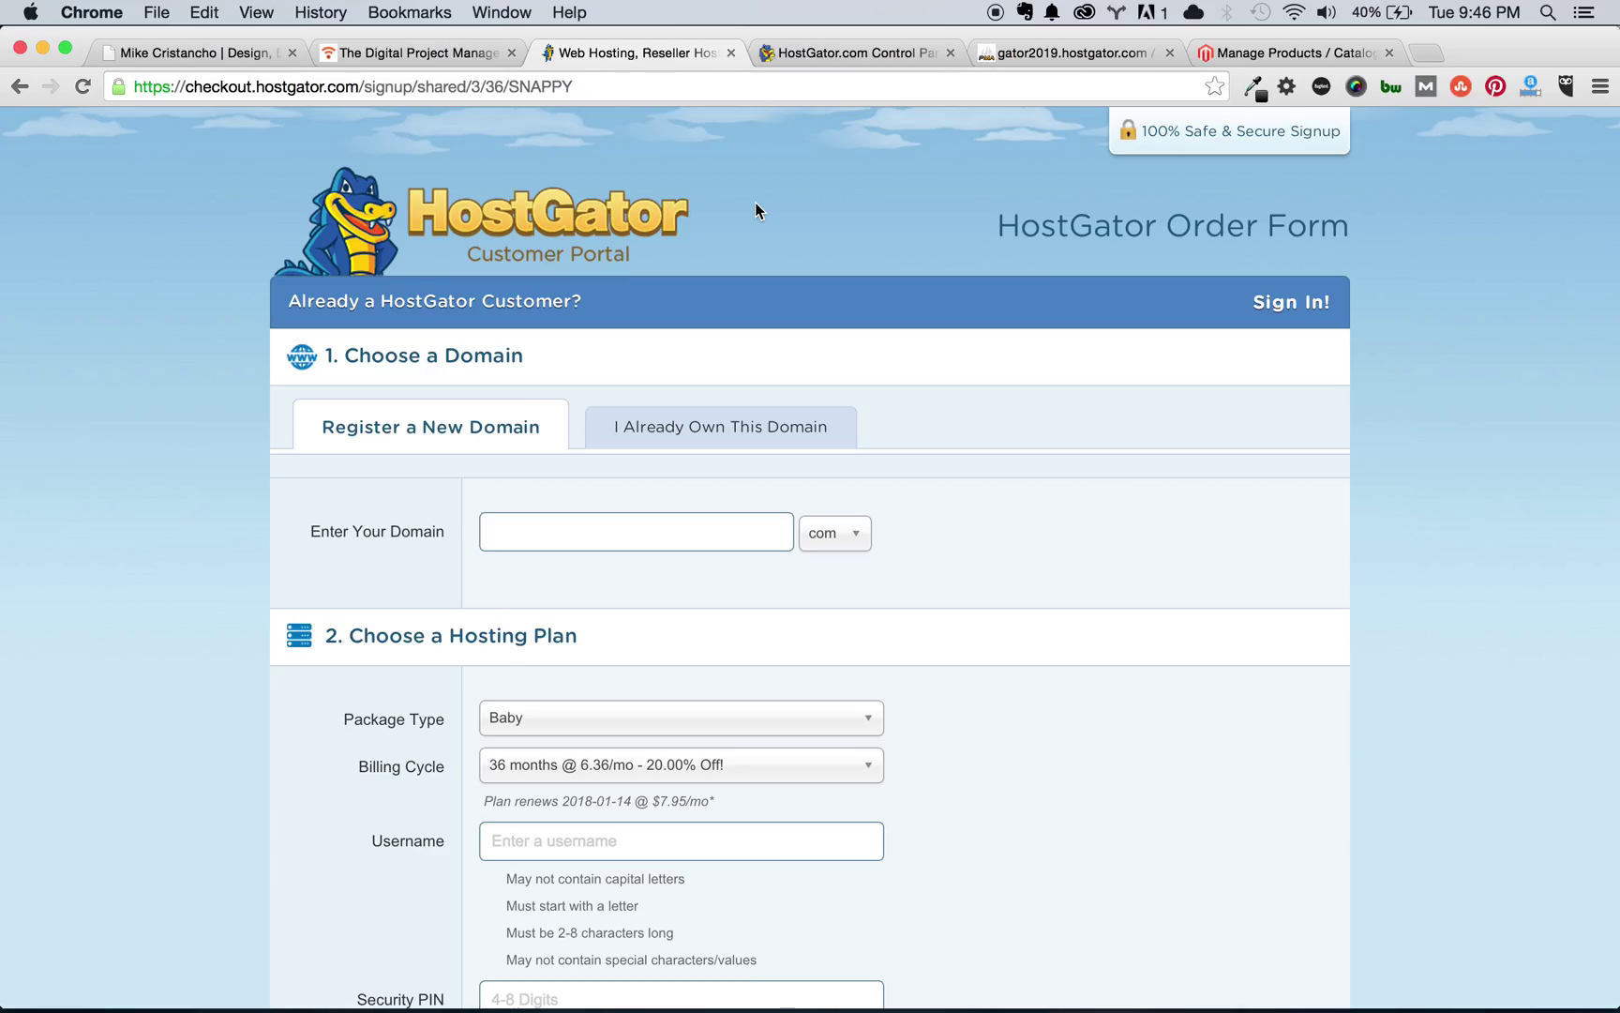
Close the order form and scroll cPanel home to the Mail and Files sections with FTP Accounts
left_click(731, 52)
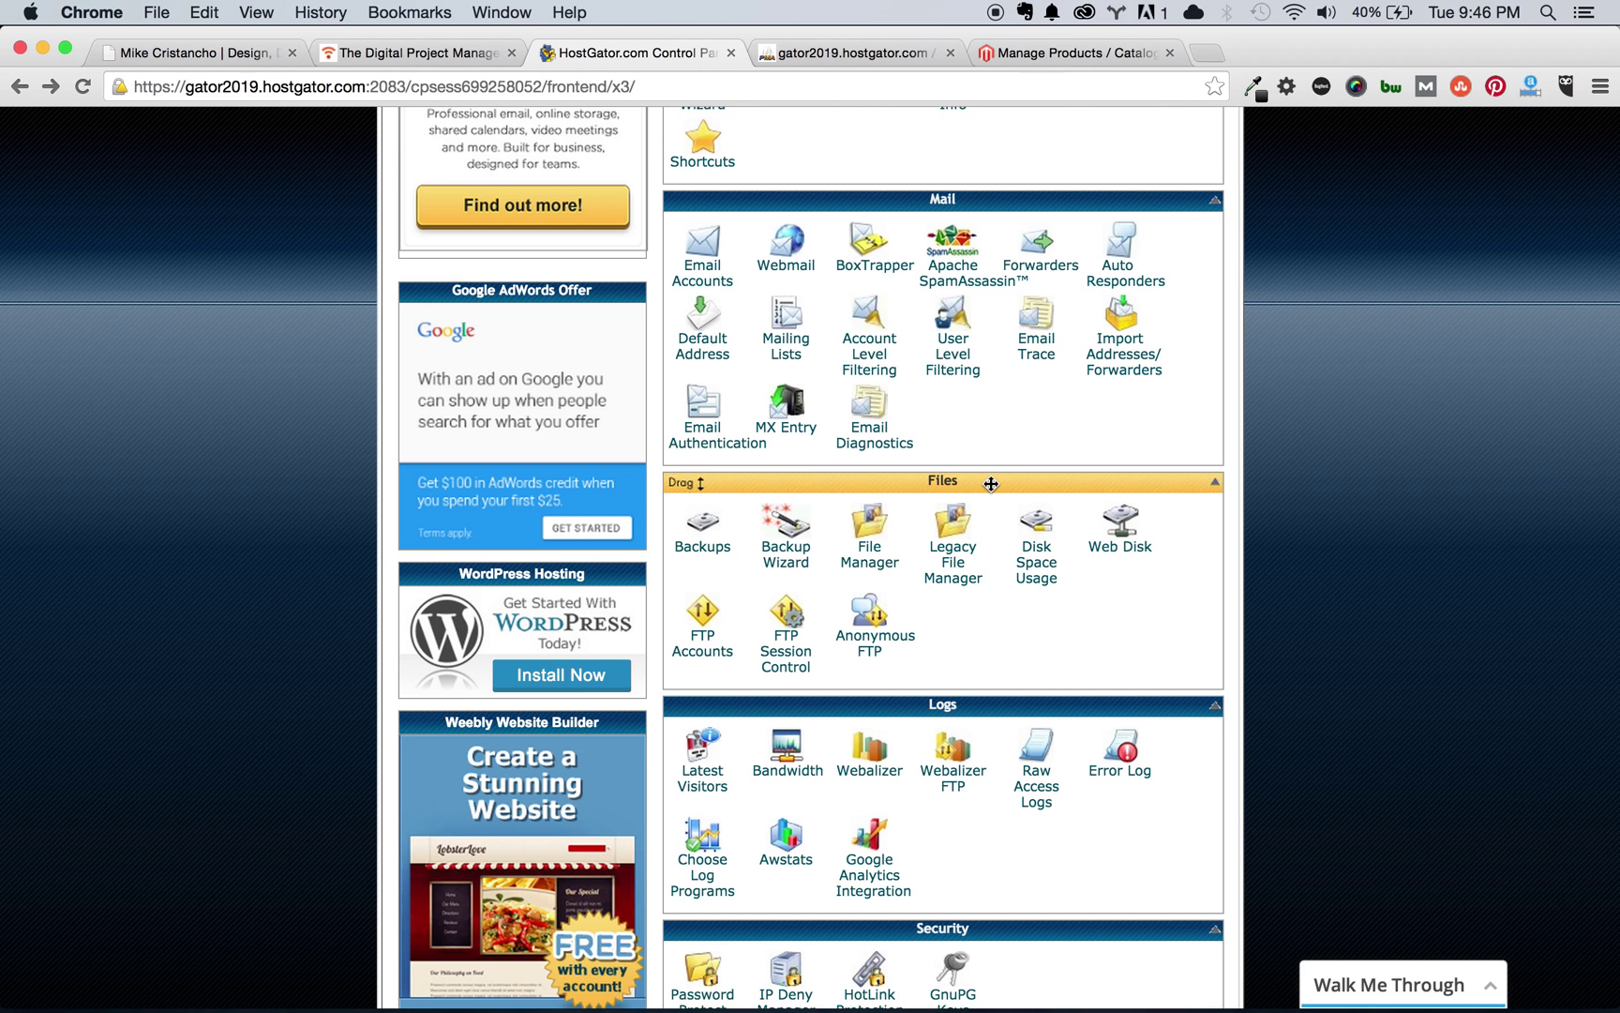
scroll(991, 484, "up", 10)
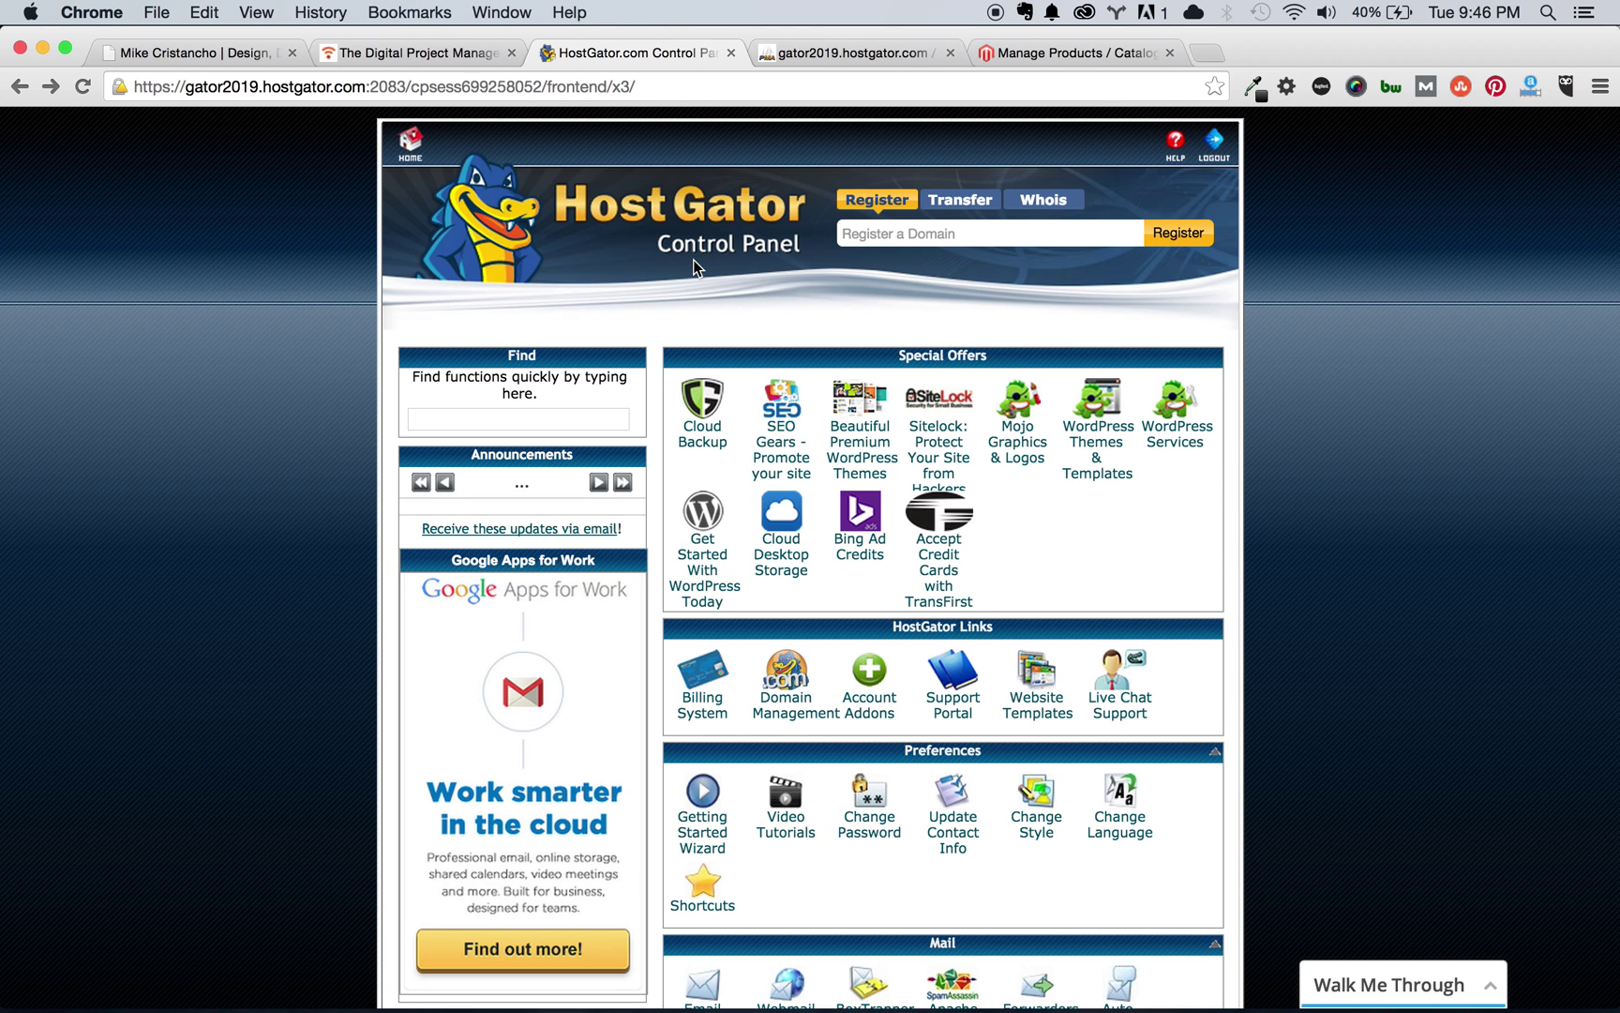
scroll(685, 281, "down", 1)
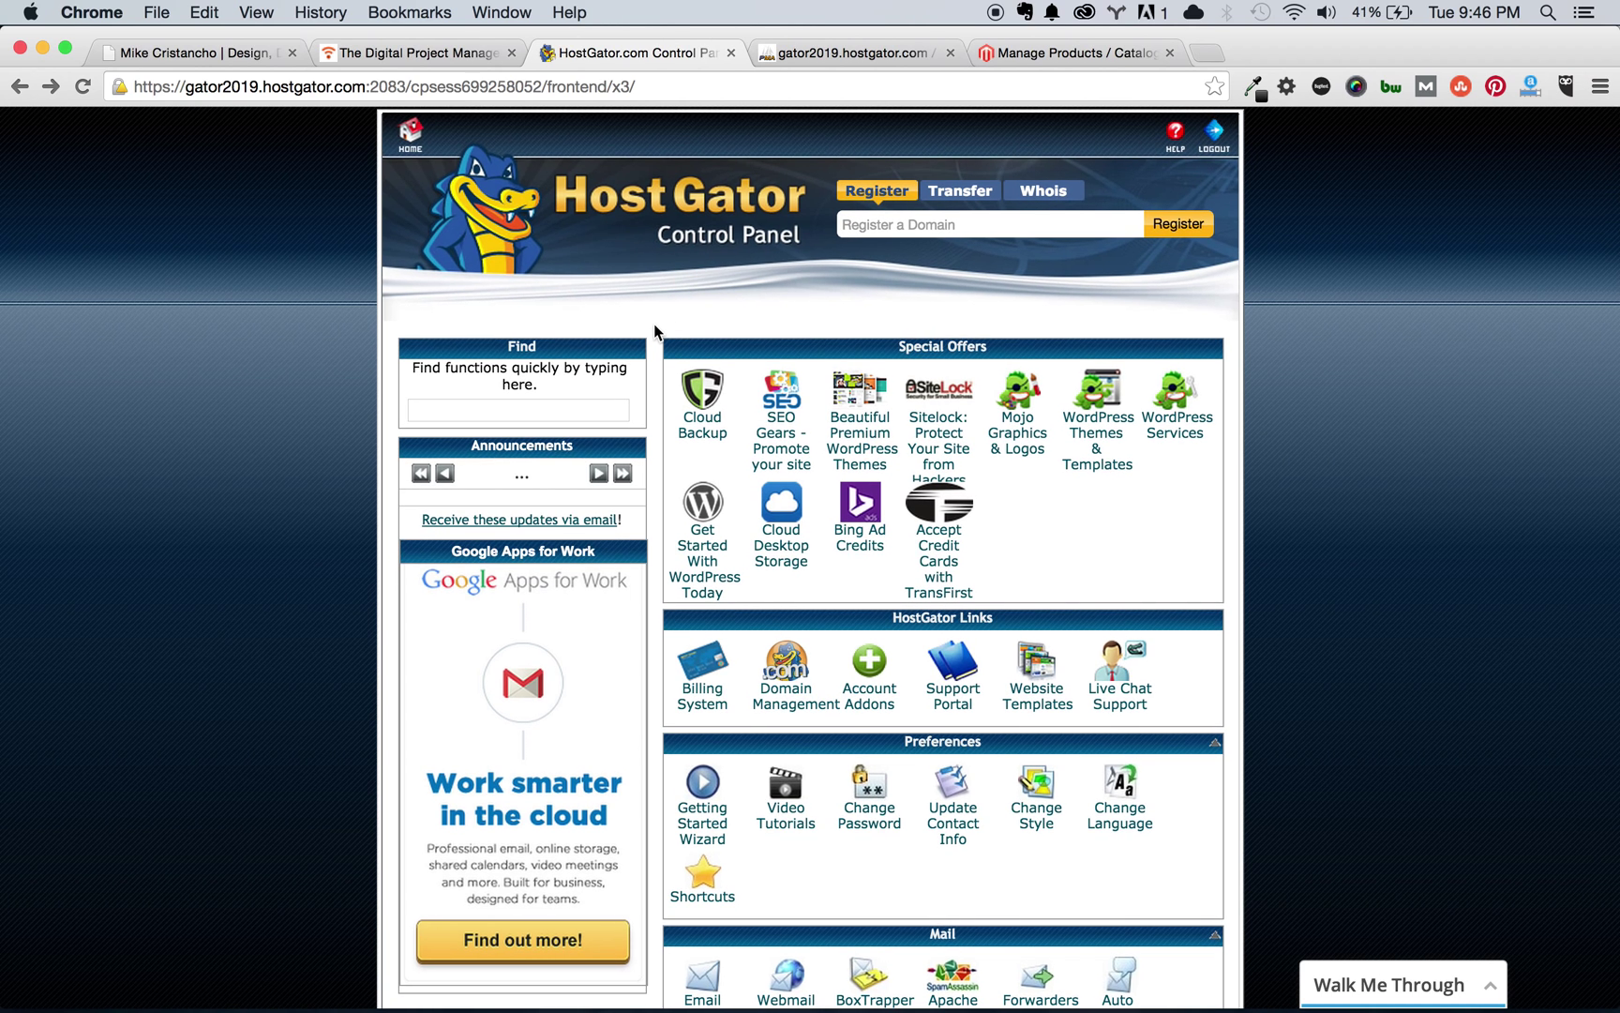
scroll(654, 325, "down", 3)
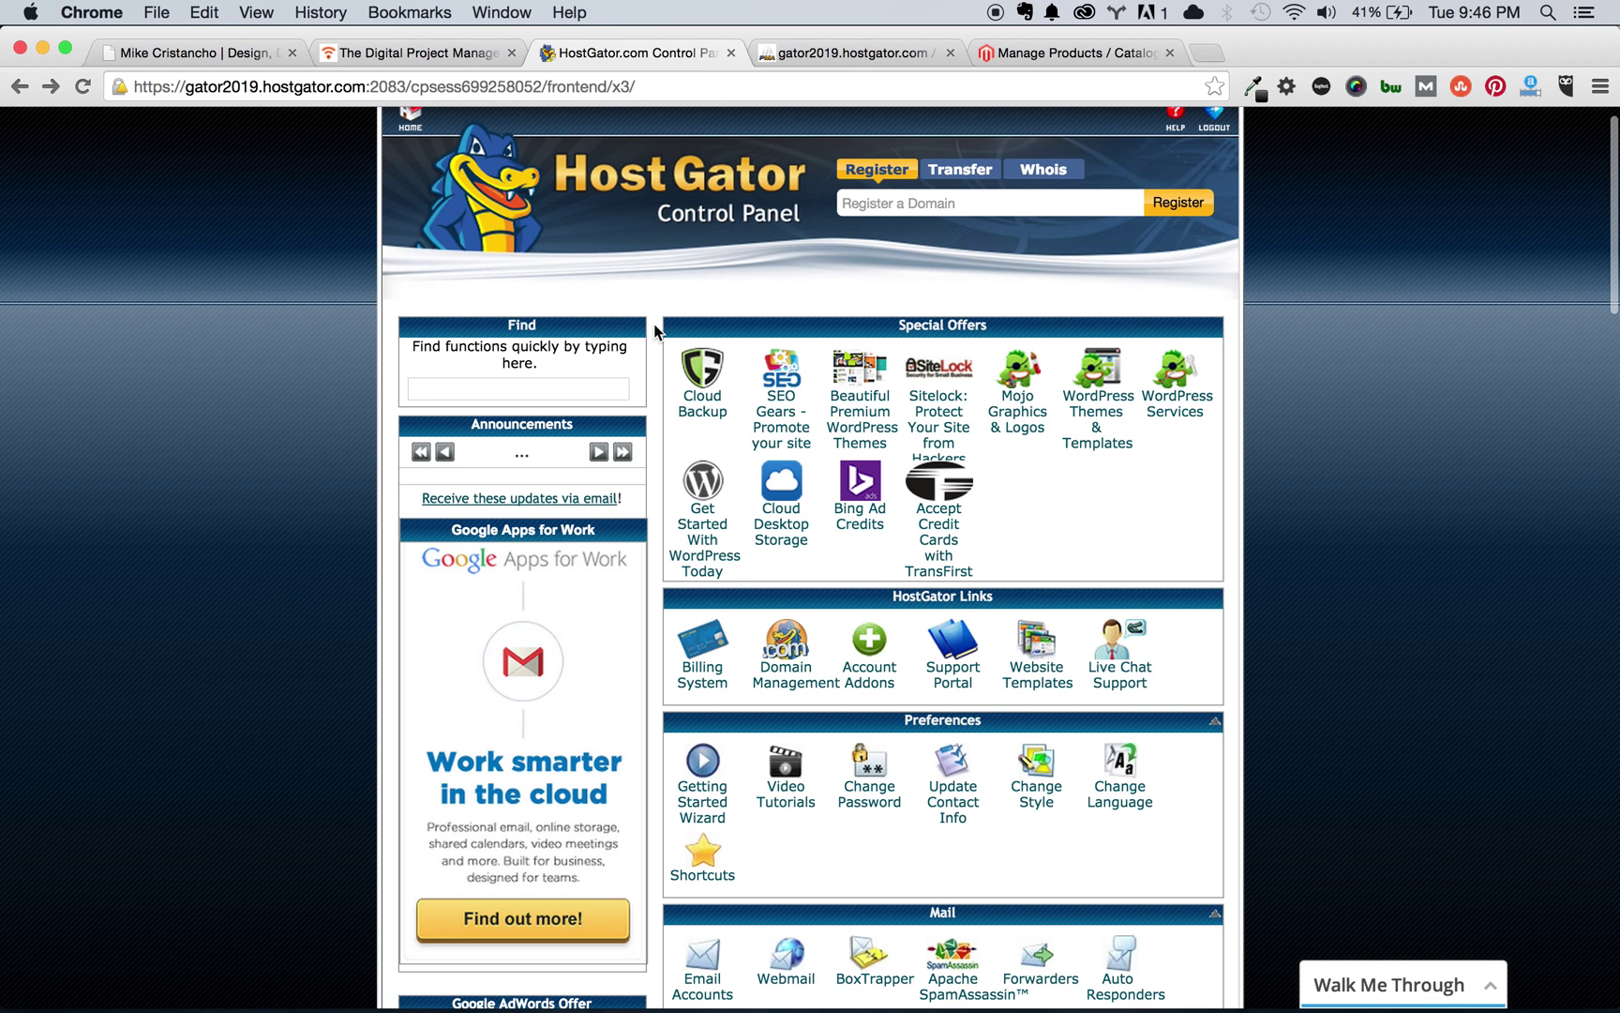
scroll(653, 324, "up", 2)
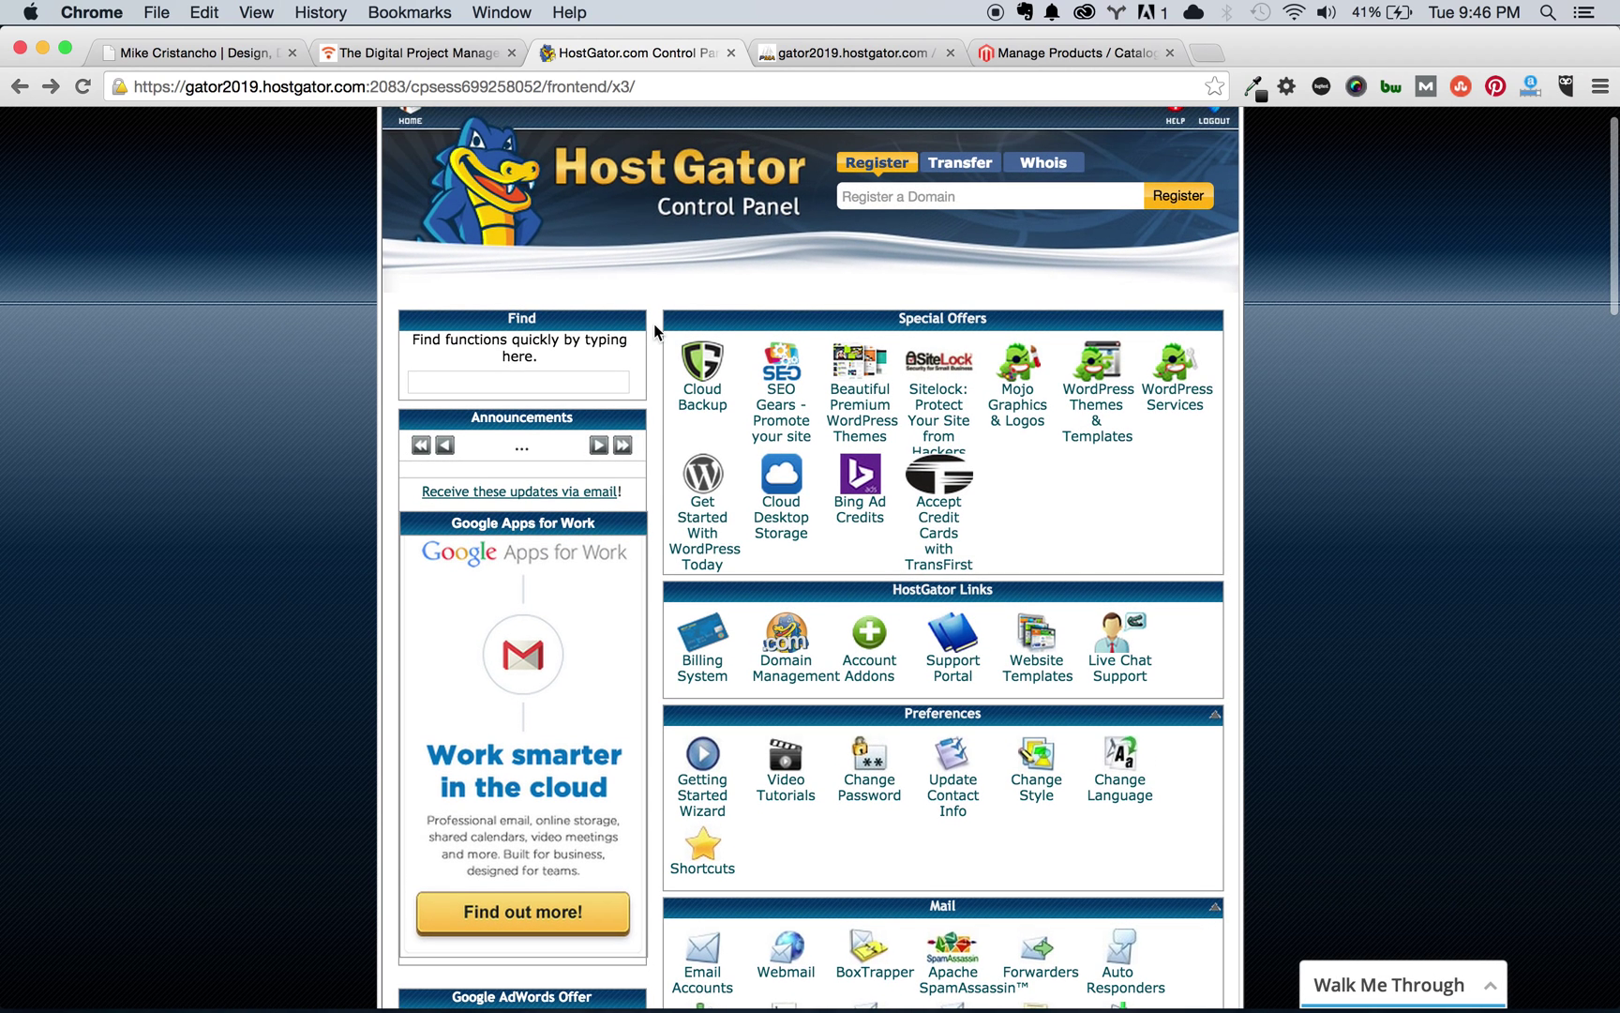
scroll(653, 325, "up", 1)
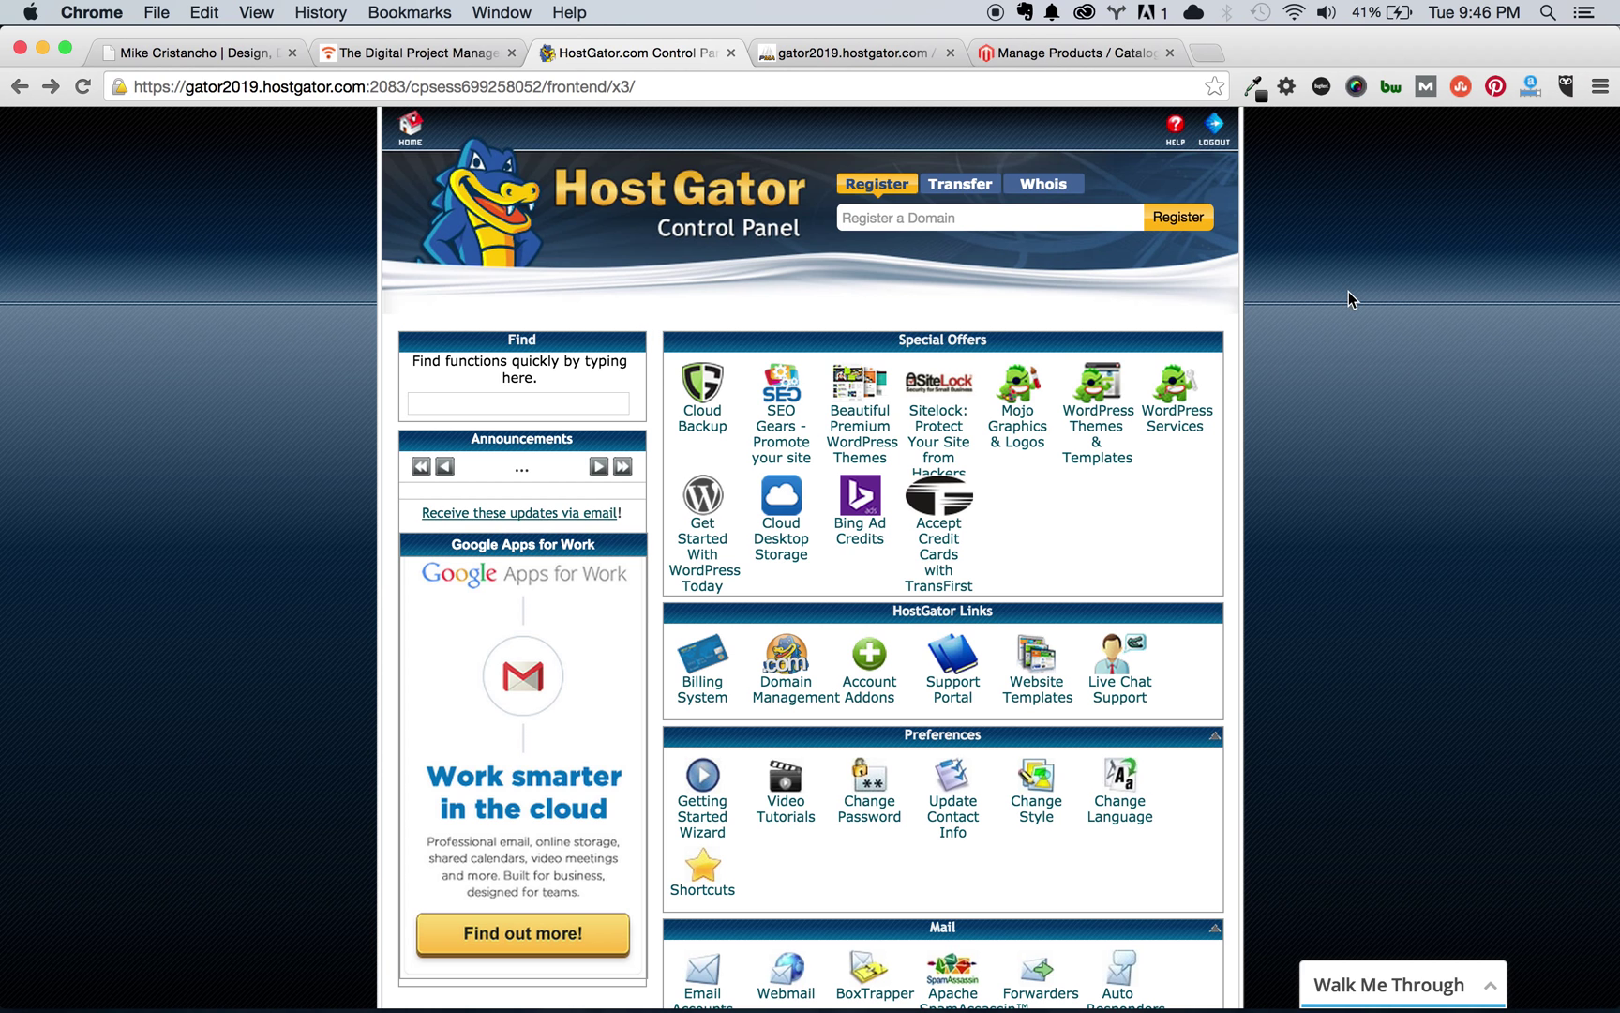
scroll(1281, 340, "down", 1)
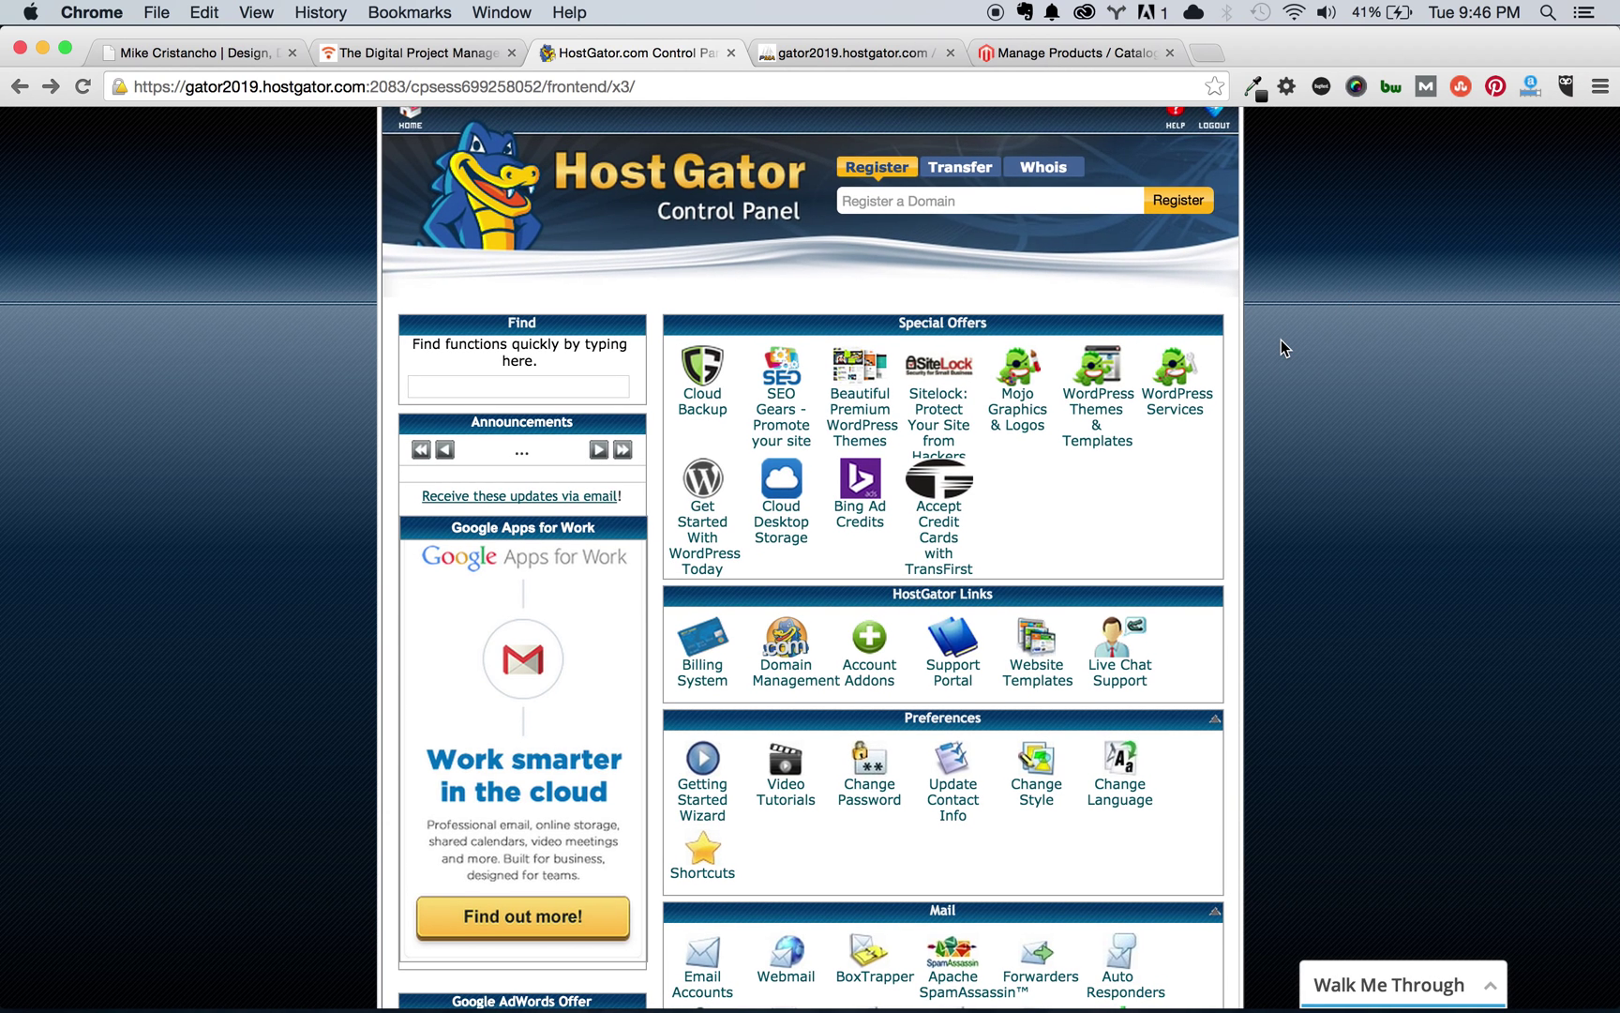
scroll(1281, 345, "down", 10)
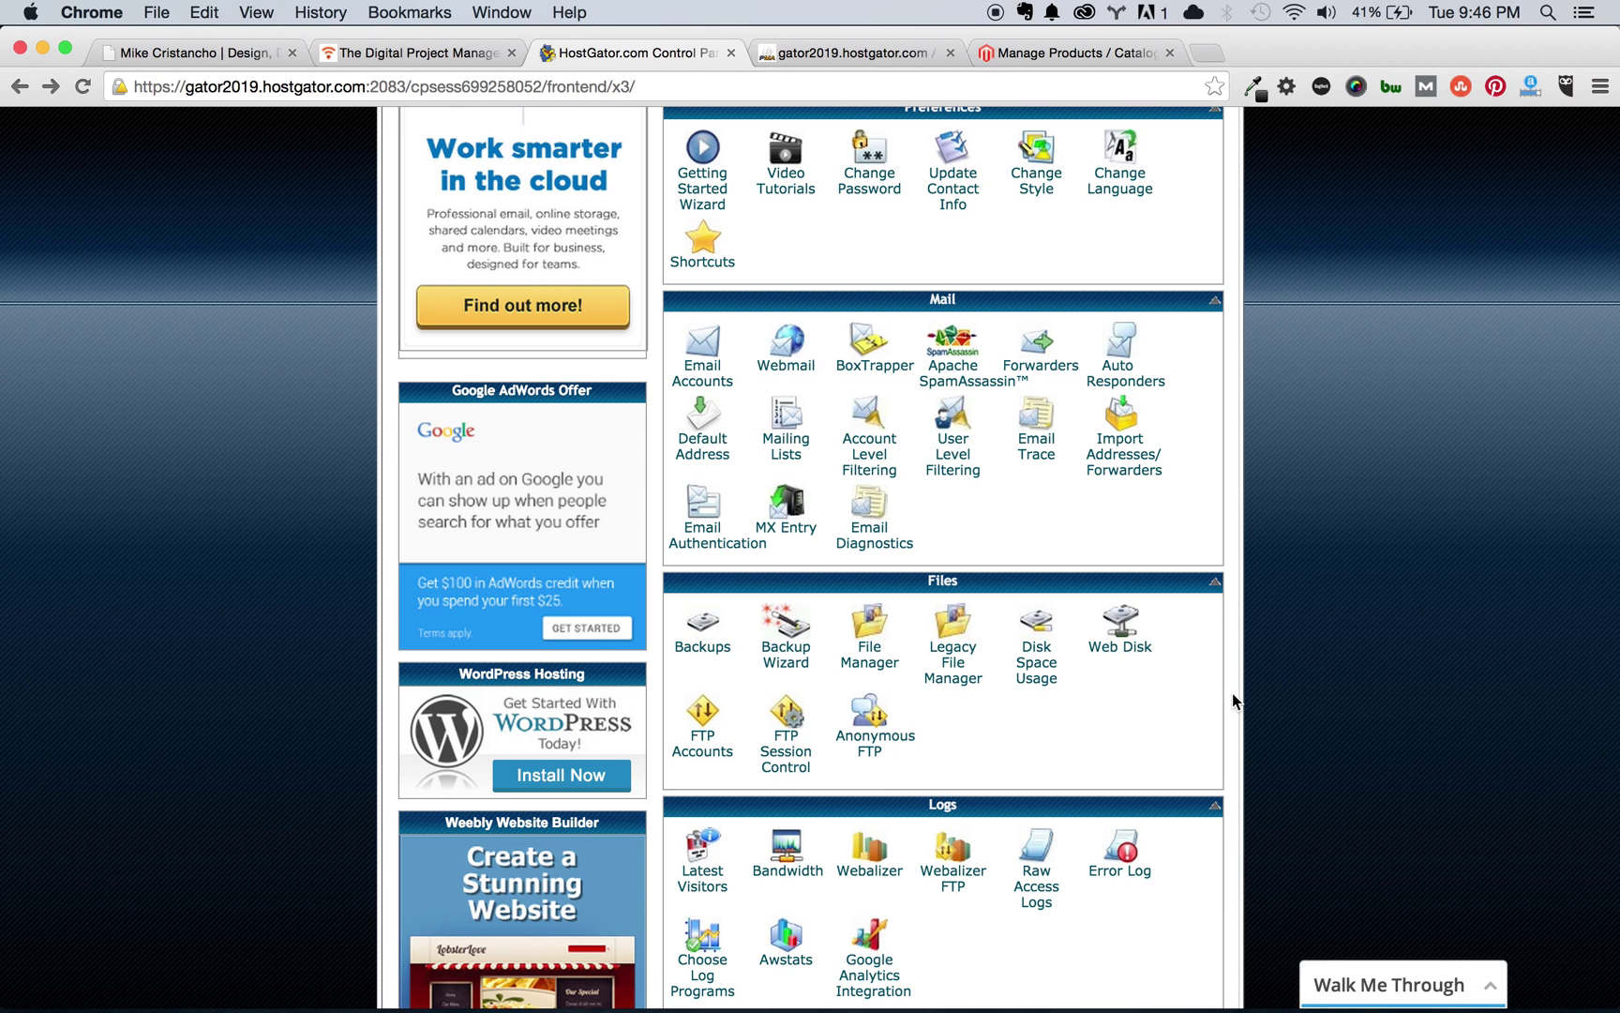
scroll(1234, 701, "down", 1)
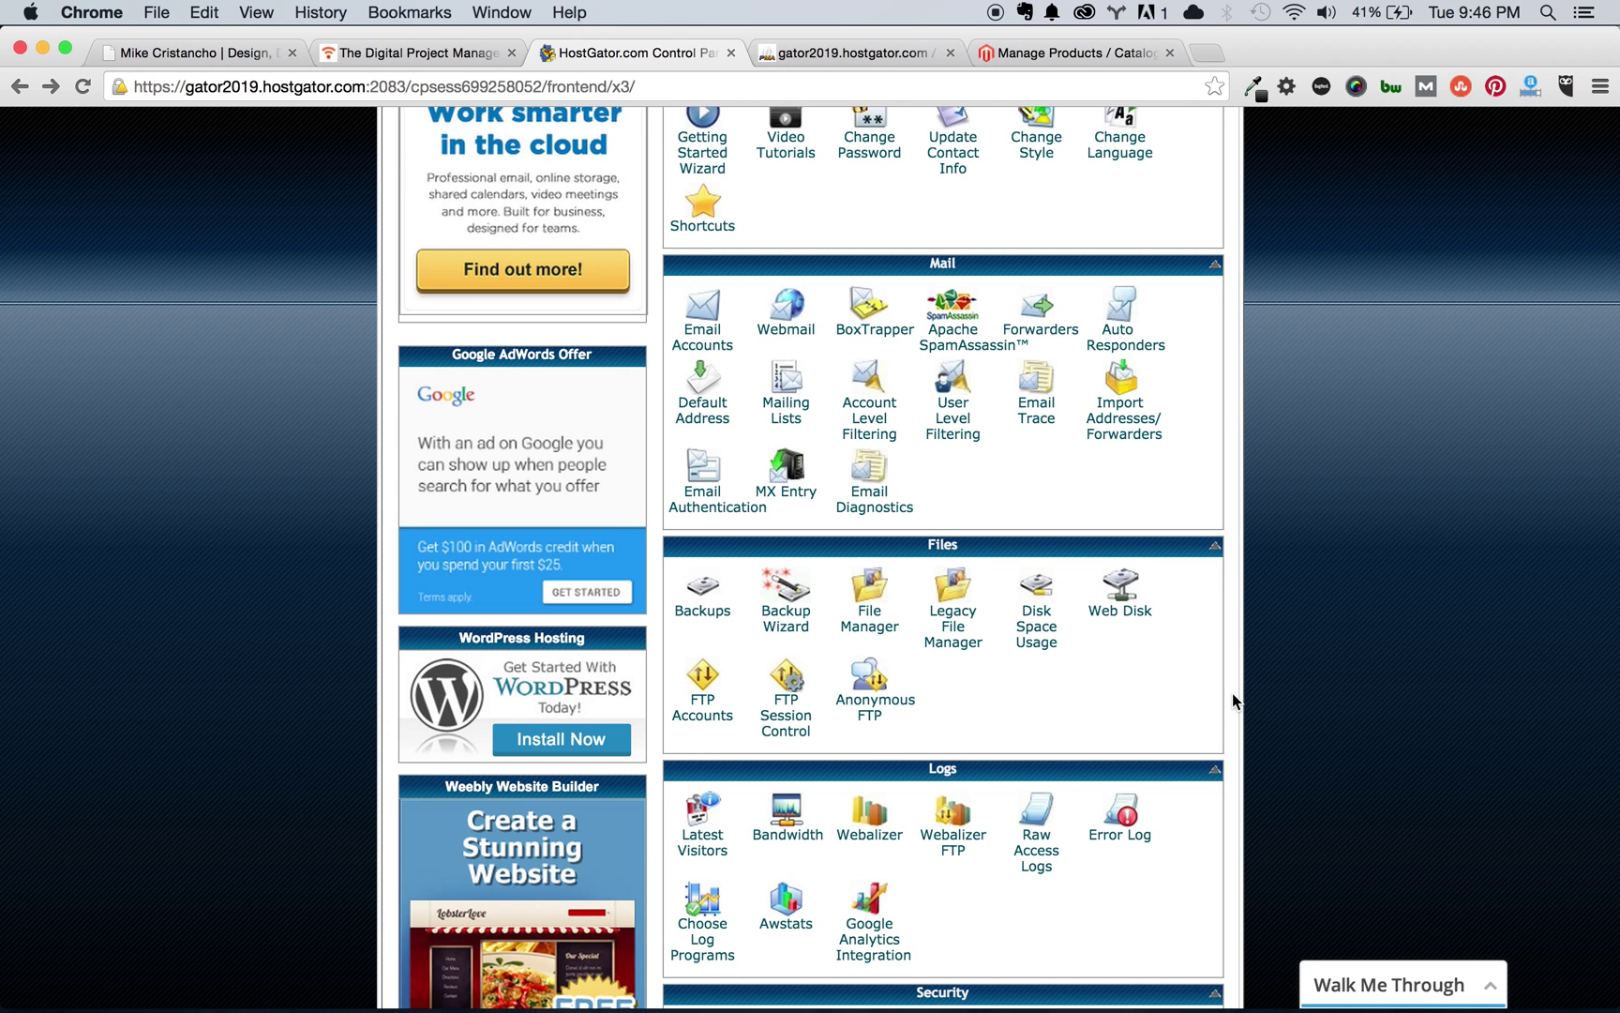
scroll(1234, 698, "up", 2)
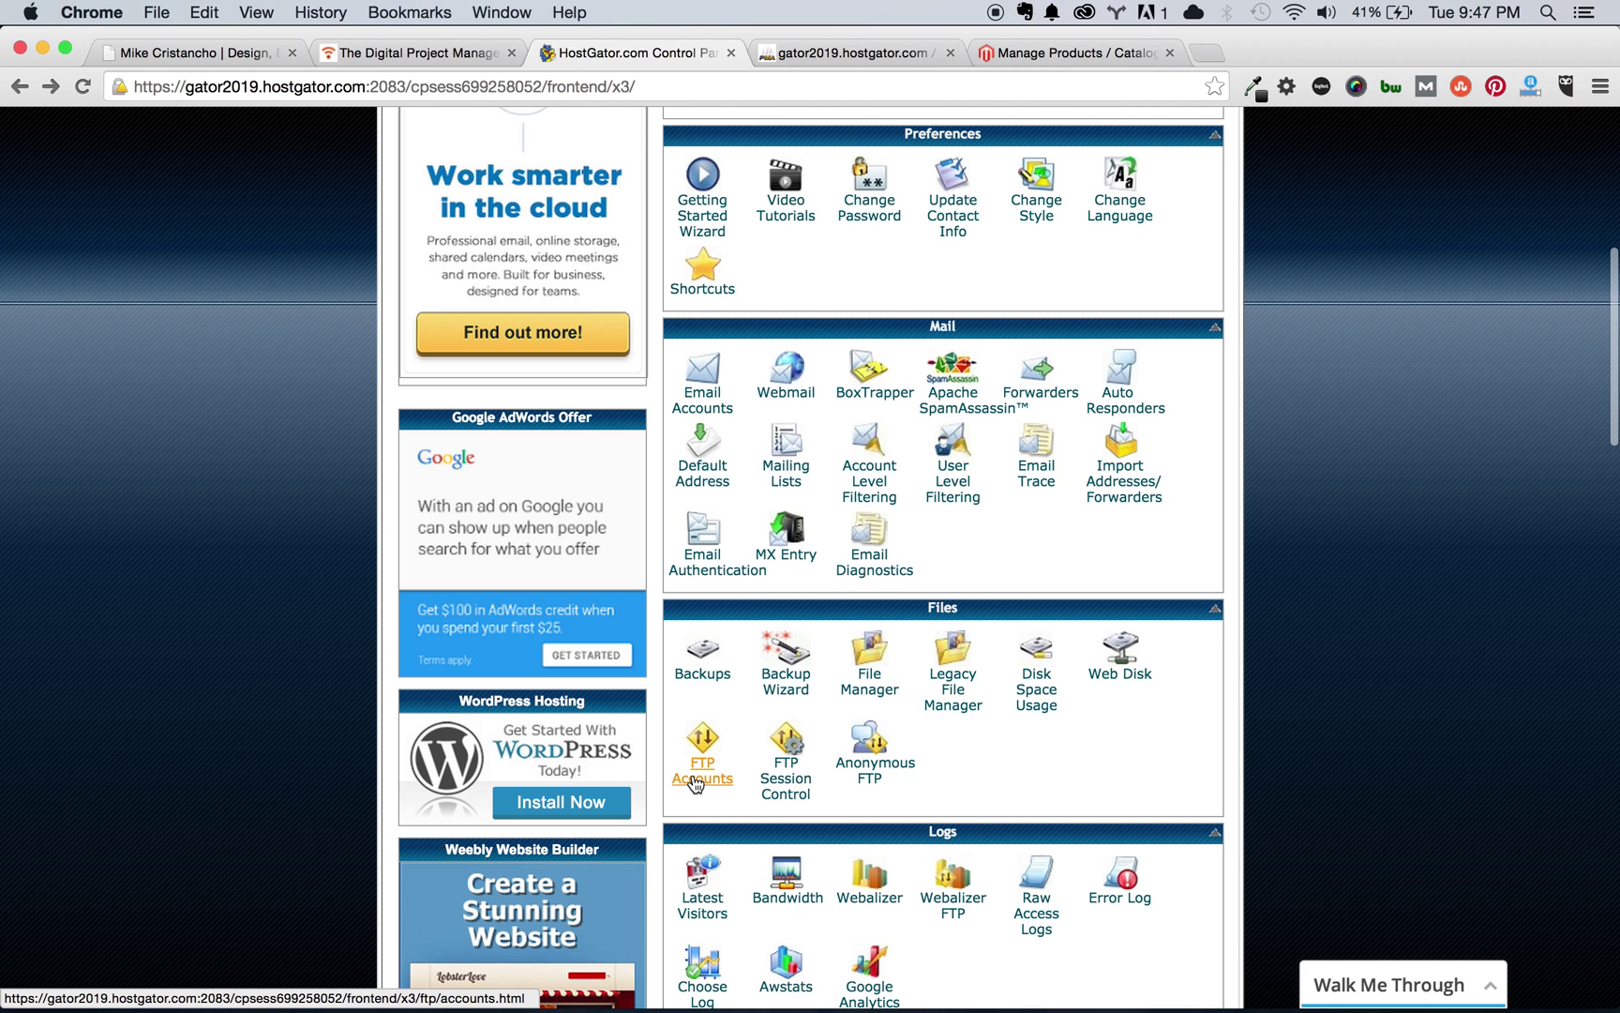
mouse_move(975, 1009)
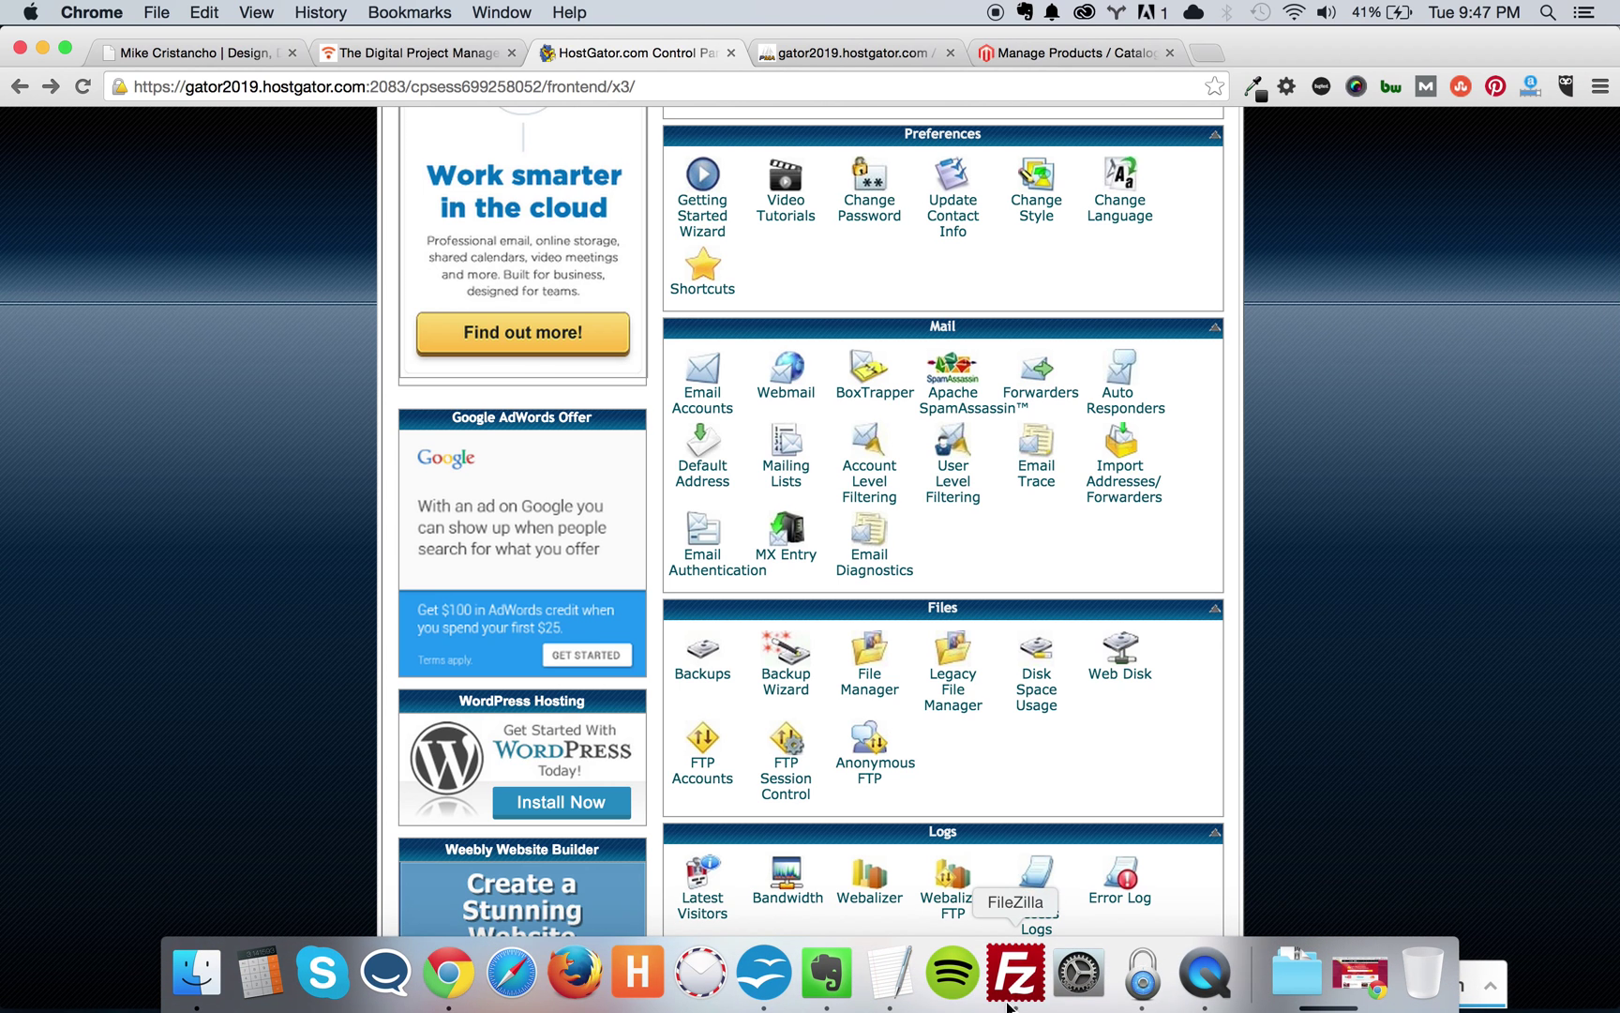
left_click(1016, 971)
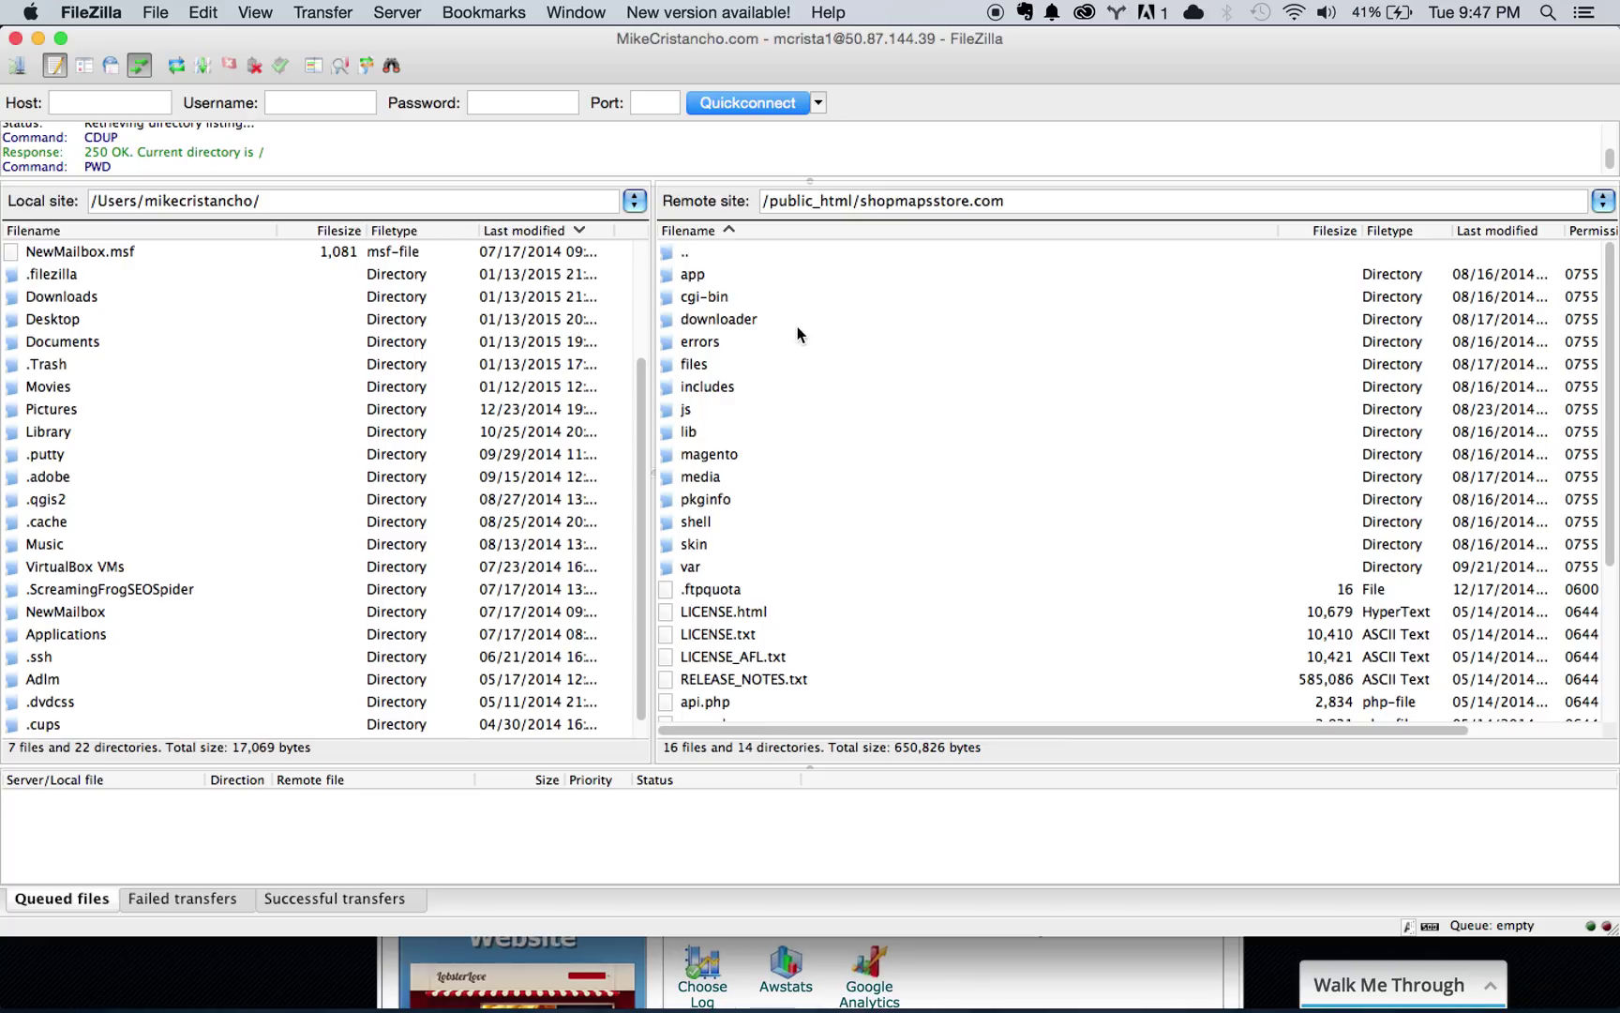
left_click(699, 256)
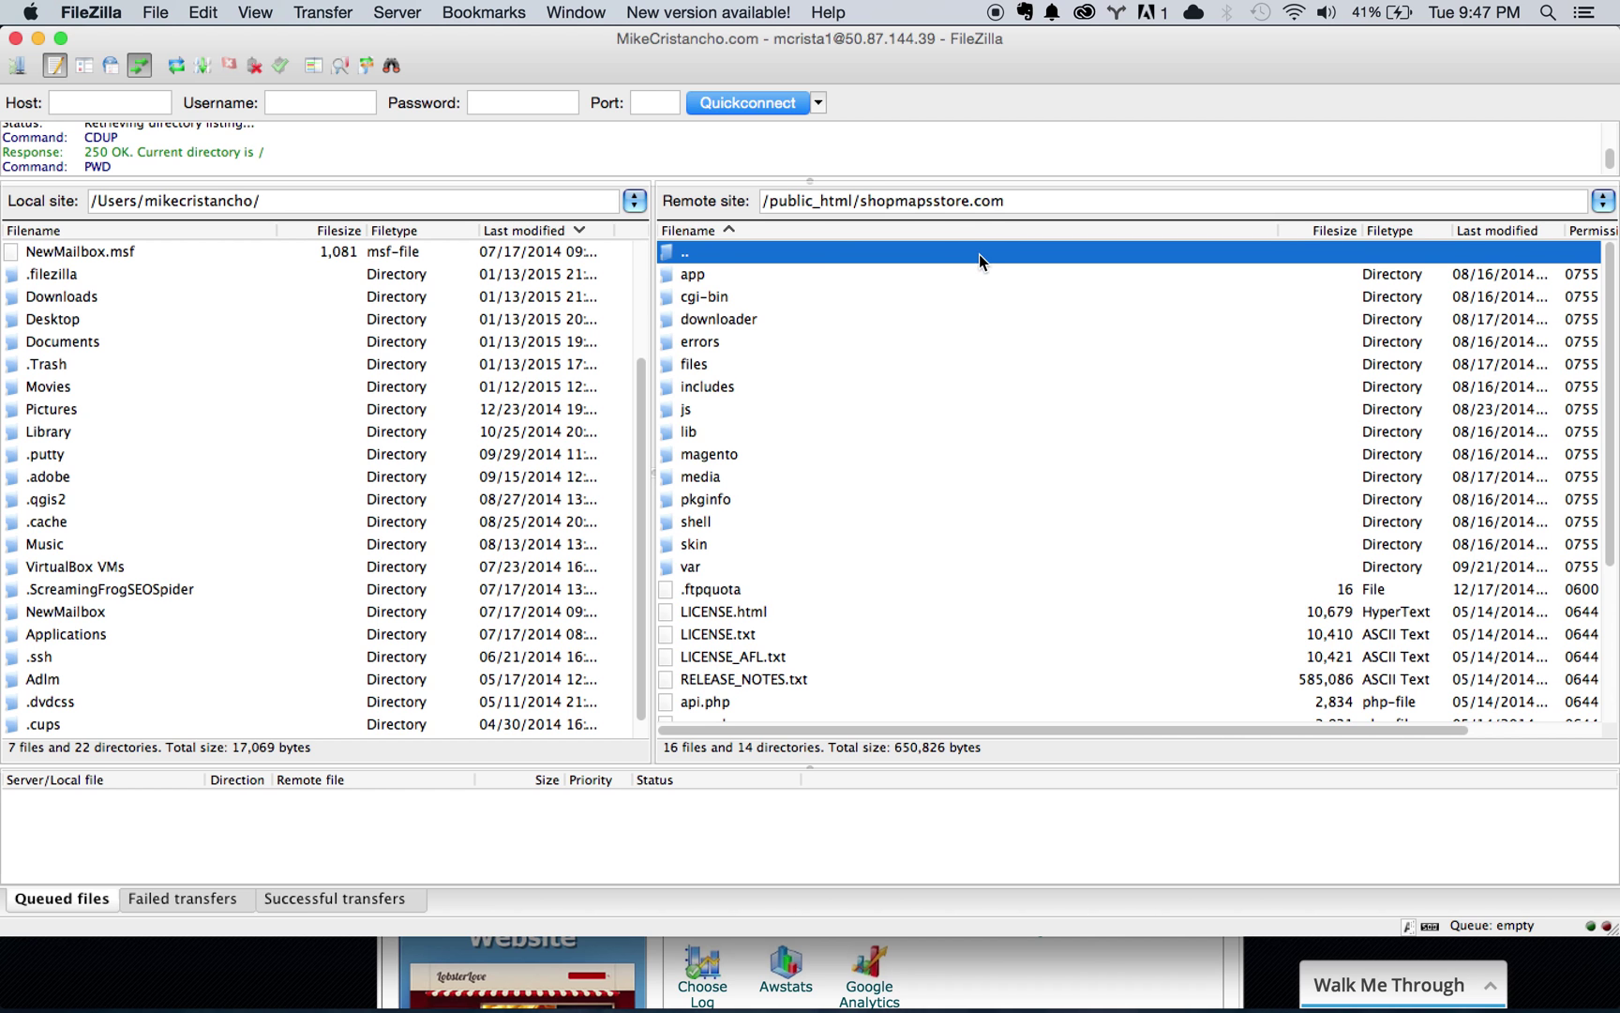
key("super+Tab")
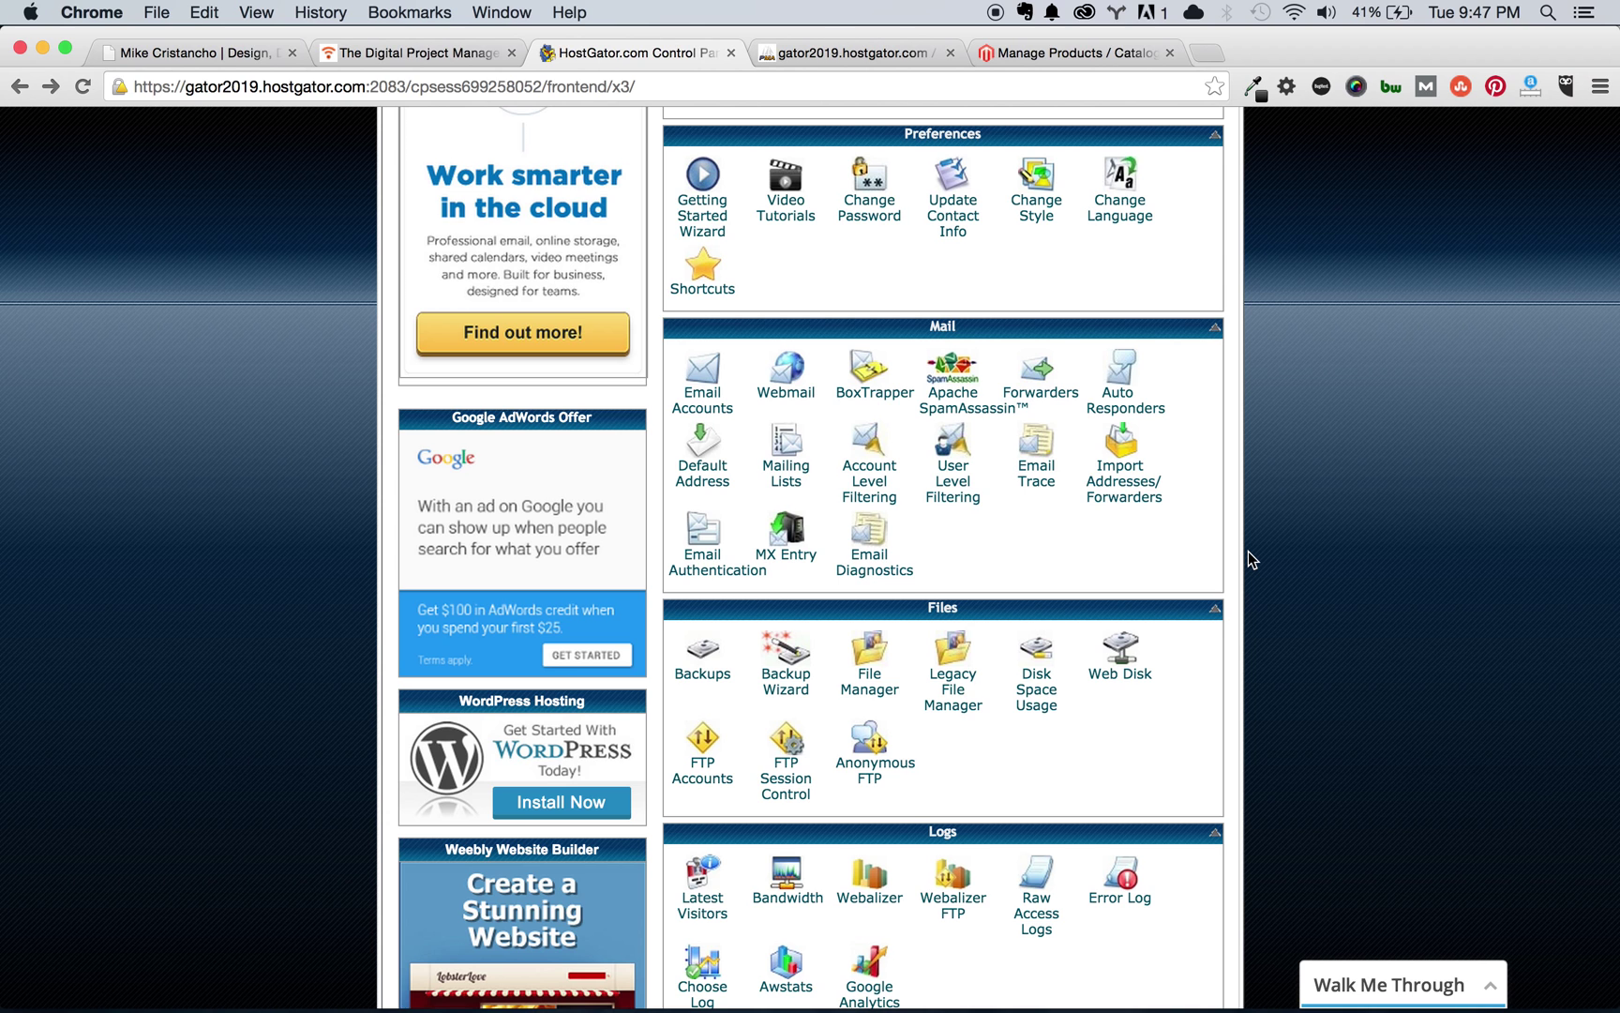
Scroll through cPanel, then switch to the shopmapsstore.com Magento admin dashboard
scroll(1247, 559, "down", 1)
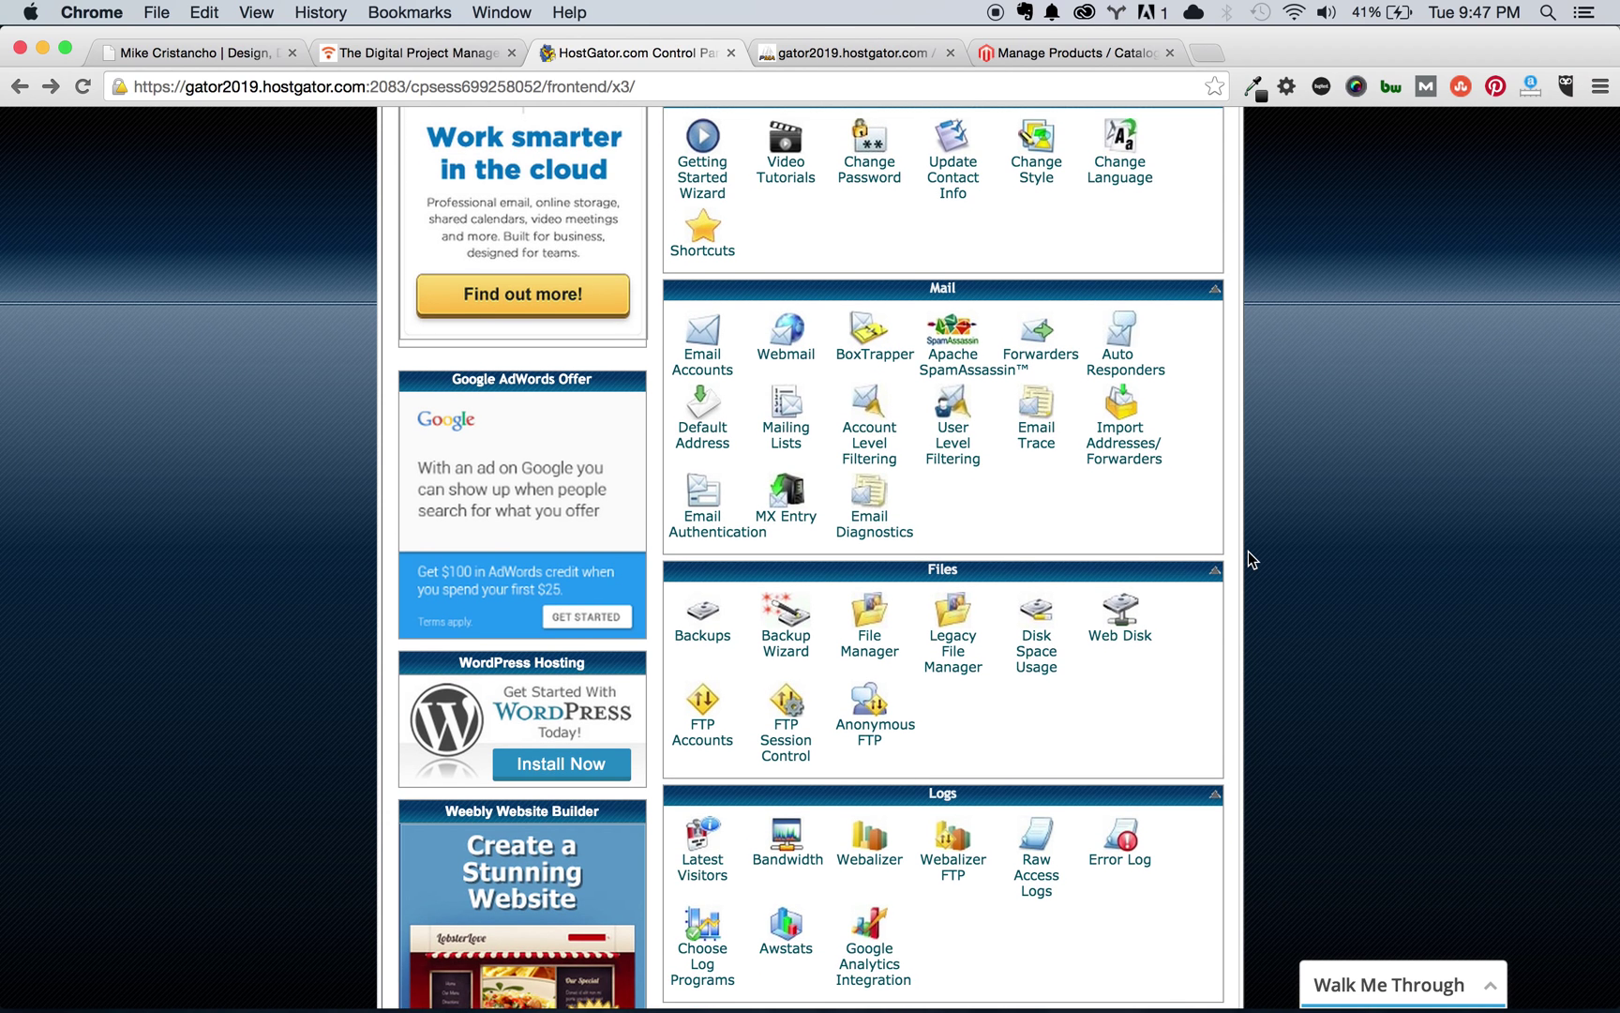
scroll(1249, 558, "down", 1)
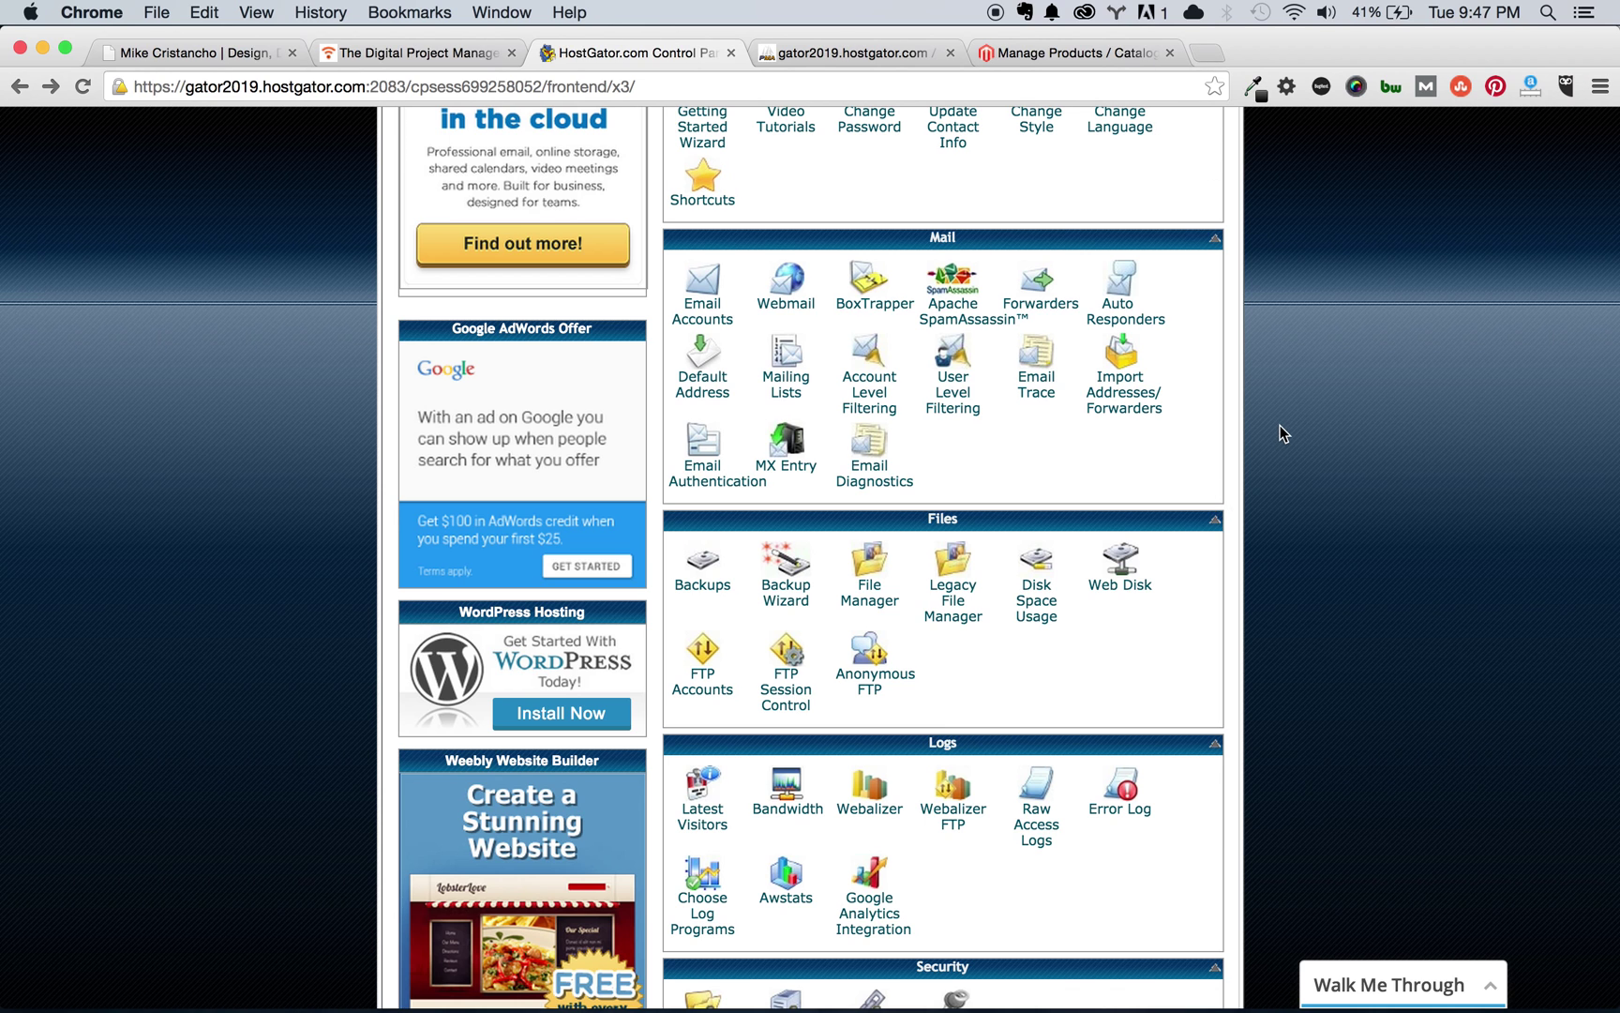
scroll(1280, 429, "down", 1)
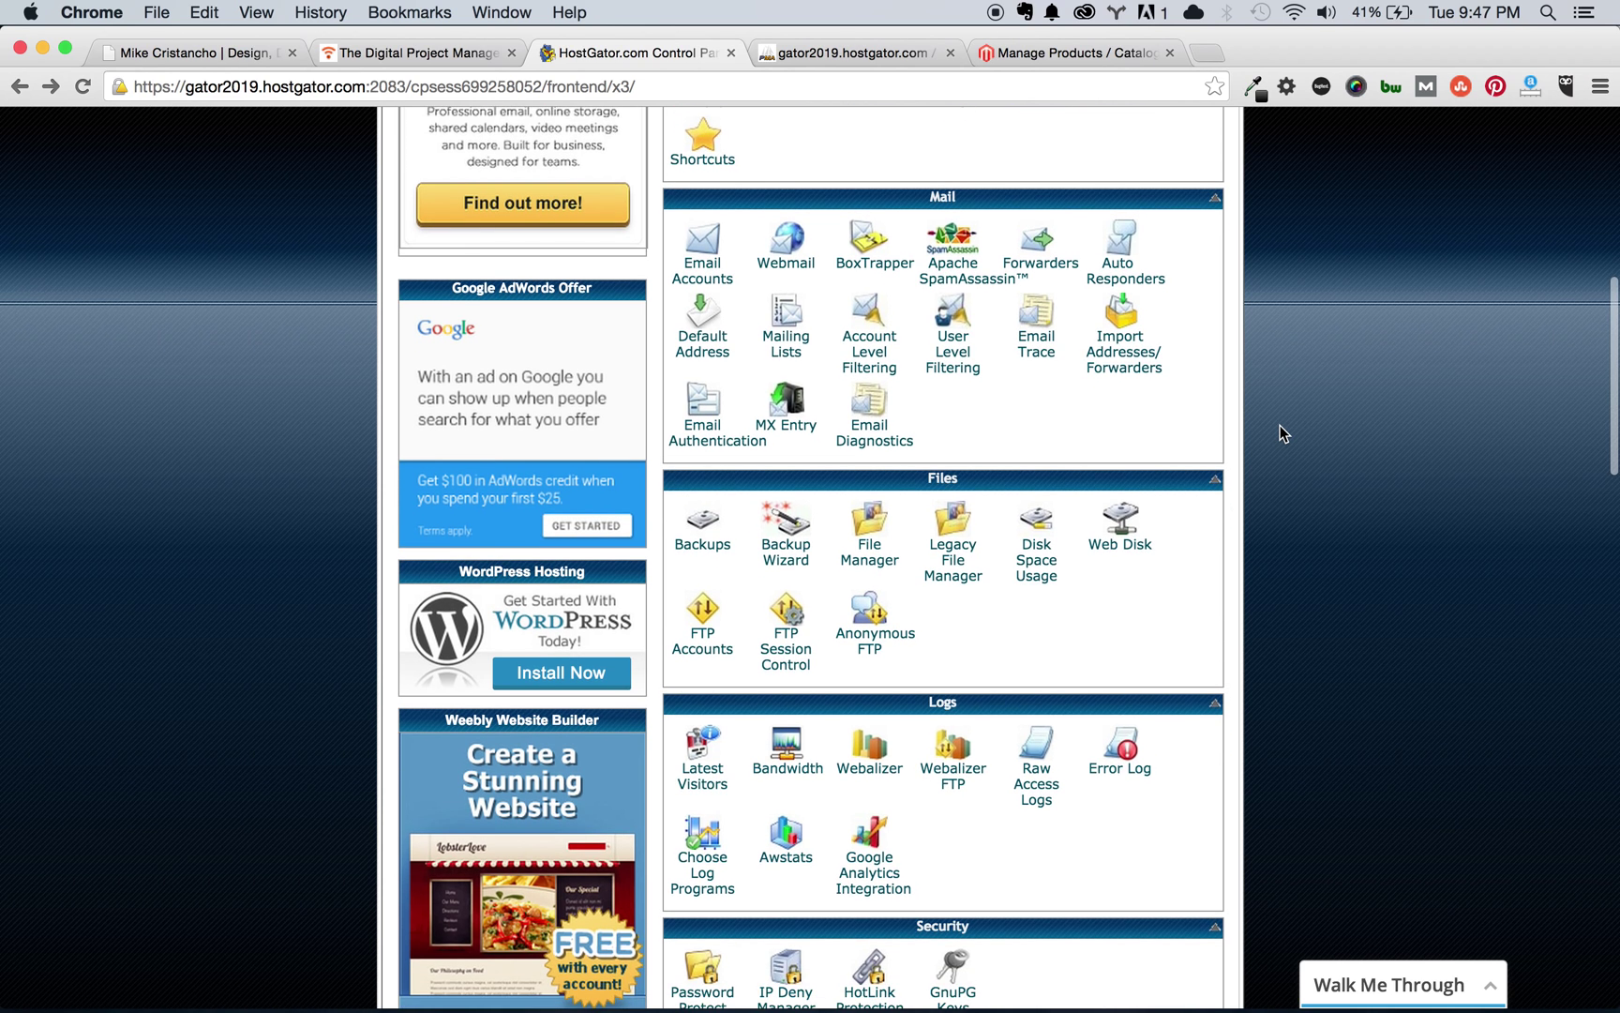
scroll(1280, 429, "up", 1)
scroll(1280, 433, "down", 1)
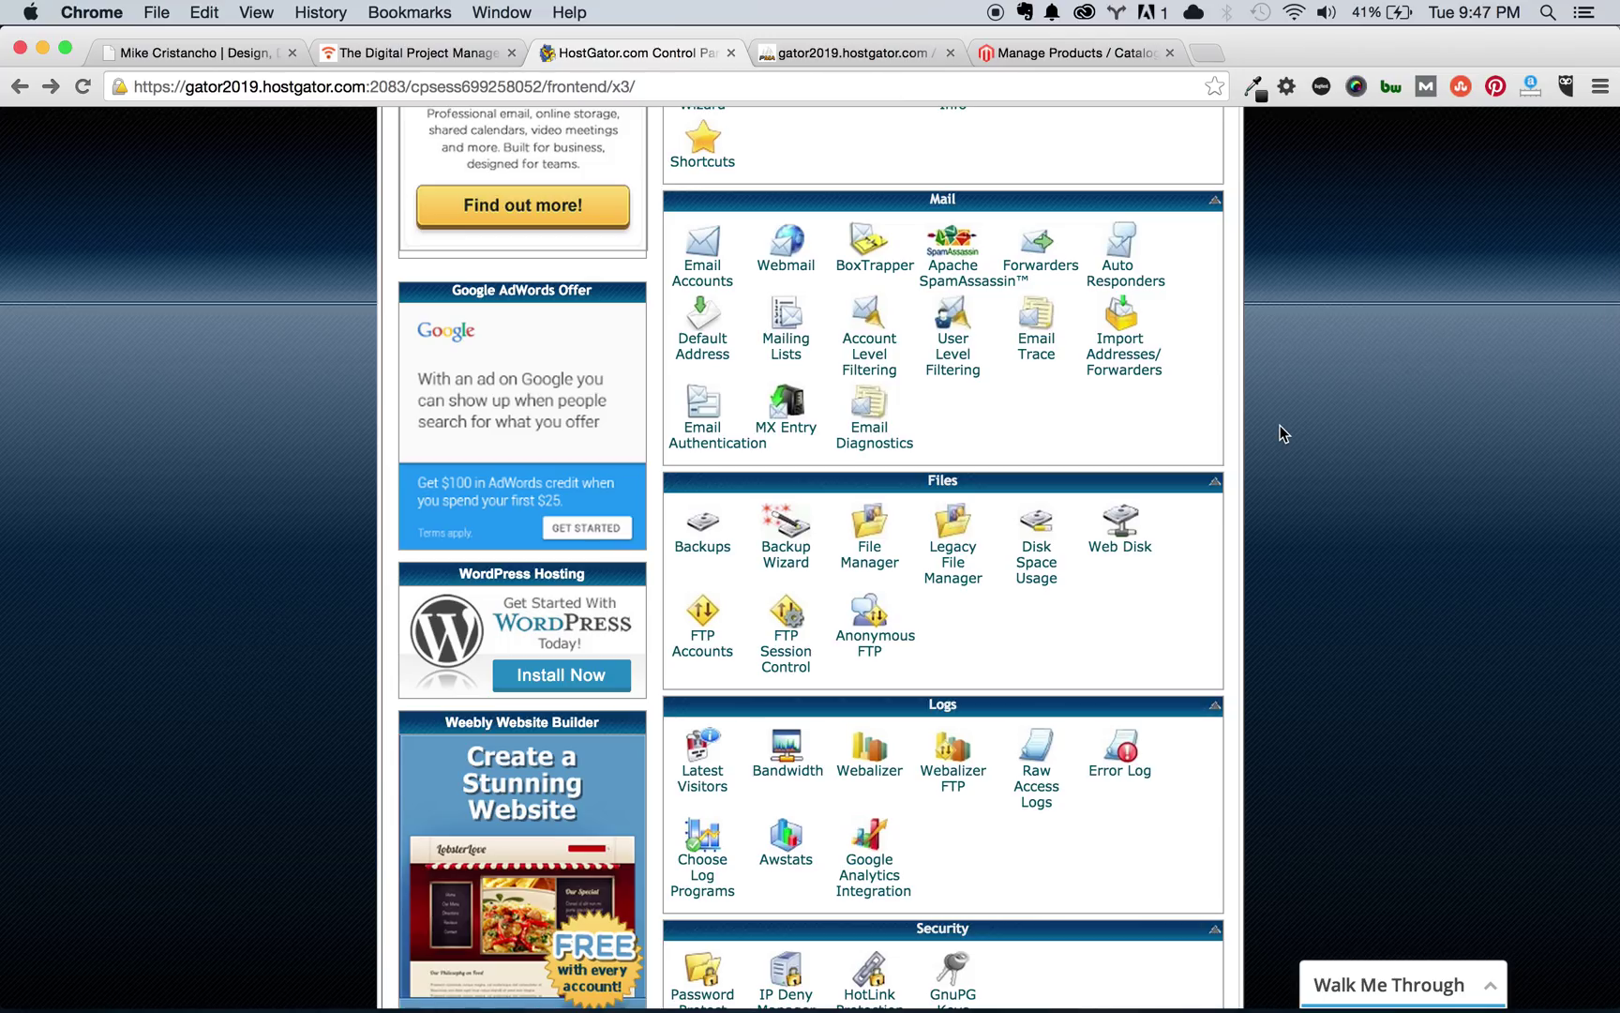
left_click(1062, 68)
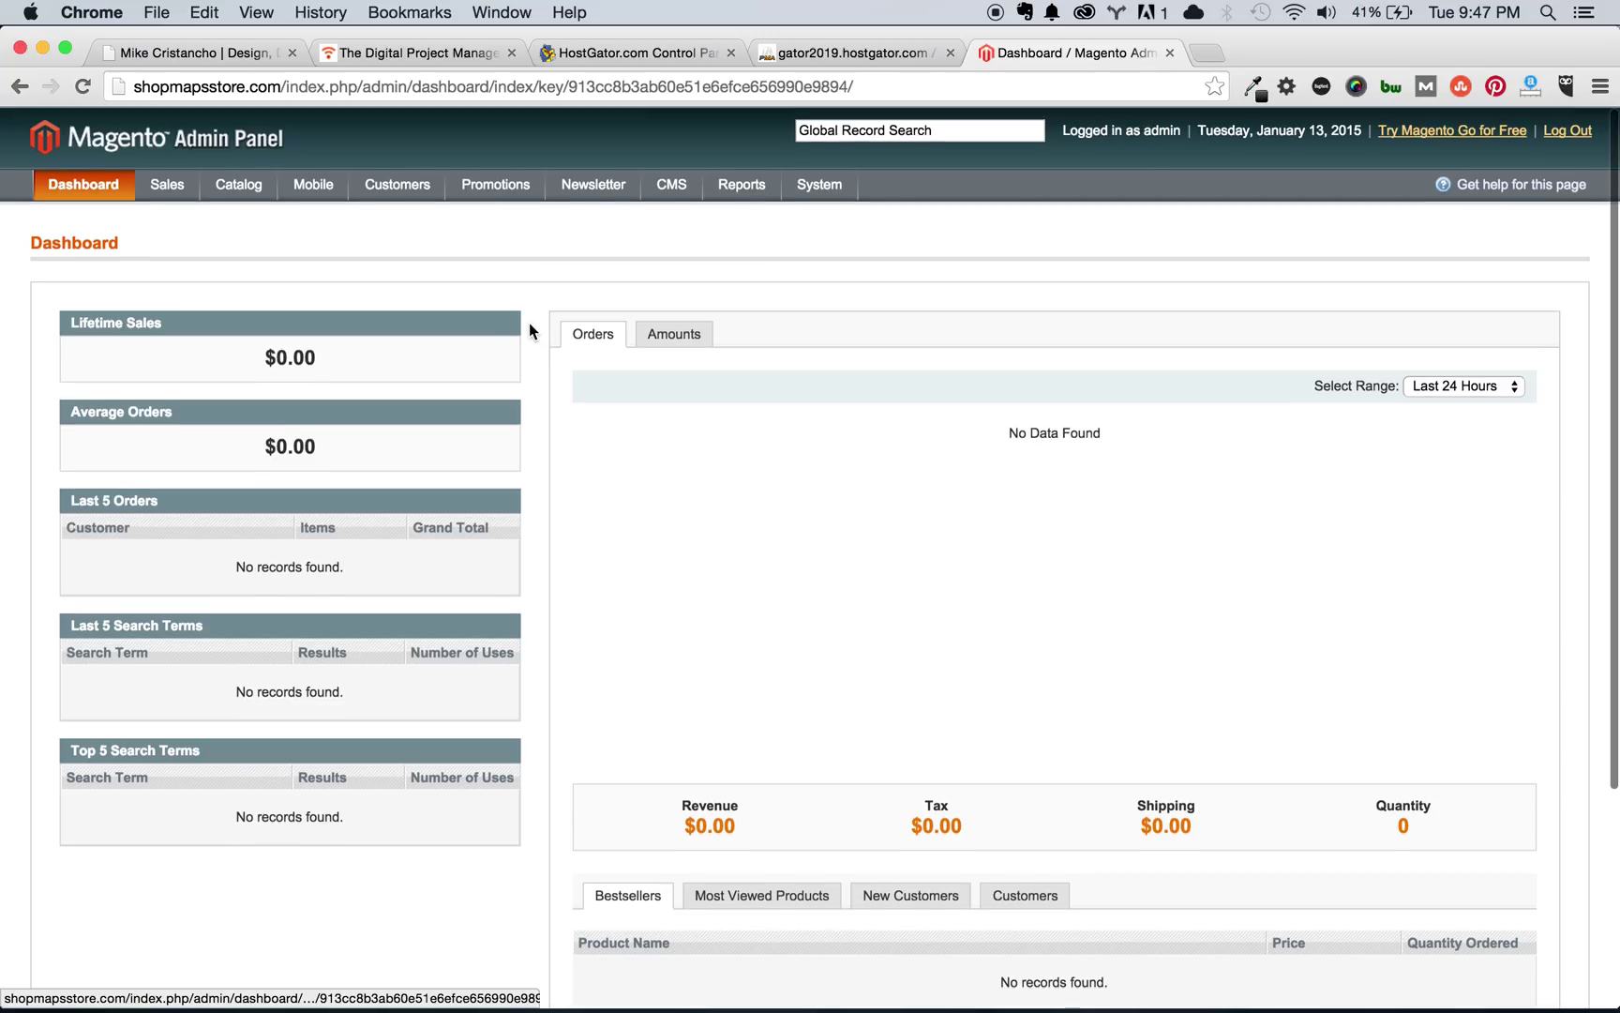
Copy shopmapsstore.com, view the live storefront in a new tab, then return to the dashboard
mouse_move(289, 89)
left_mouse_down()
mouse_move(137, 86)
mouse_move(281, 86)
left_mouse_up()
key("super+c")
left_click(134, 86)
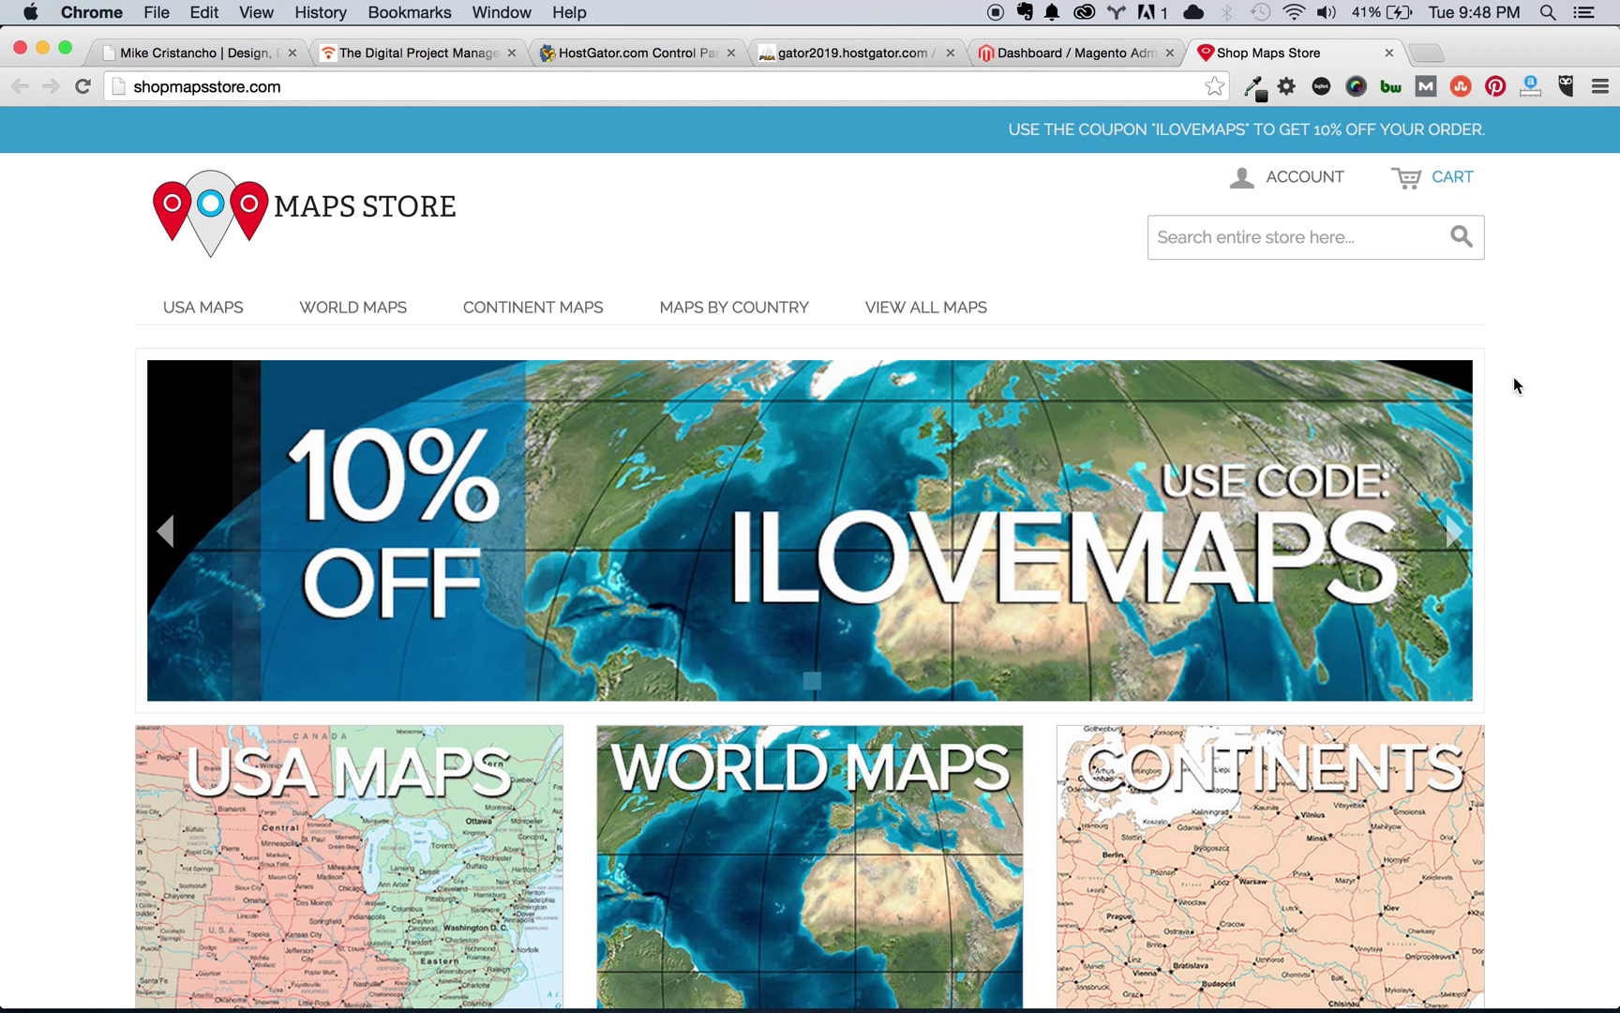
scroll(1515, 377, "down", 10)
scroll(1514, 376, "up", 15)
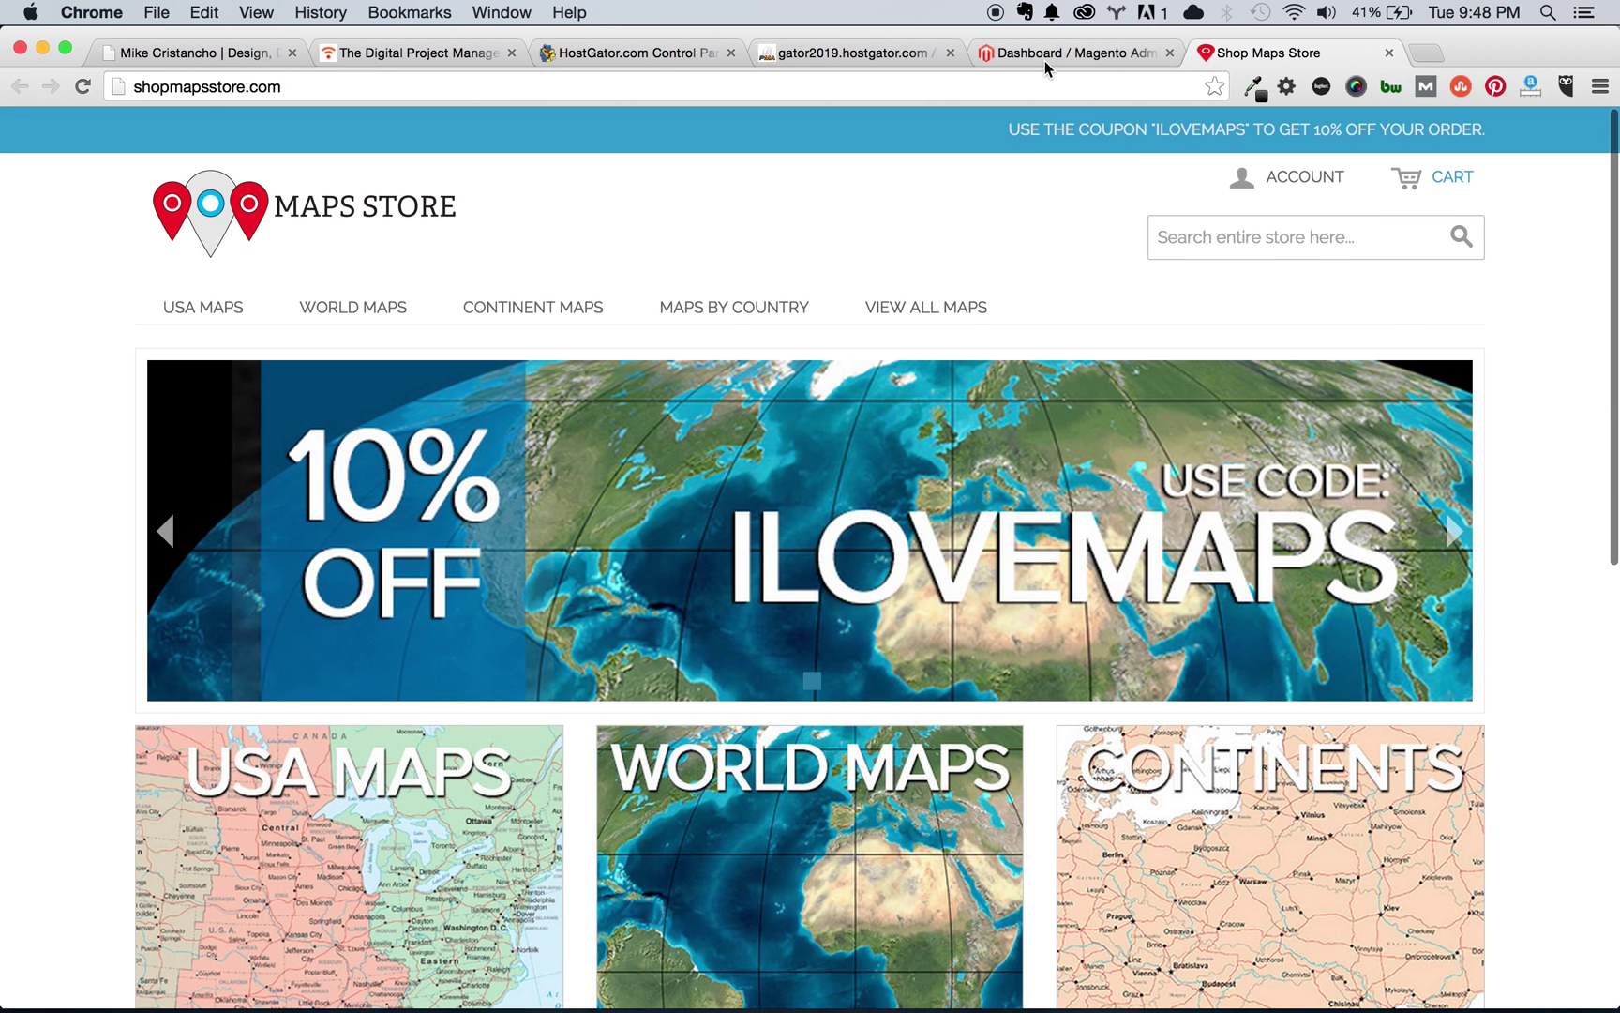
left_click(1035, 52)
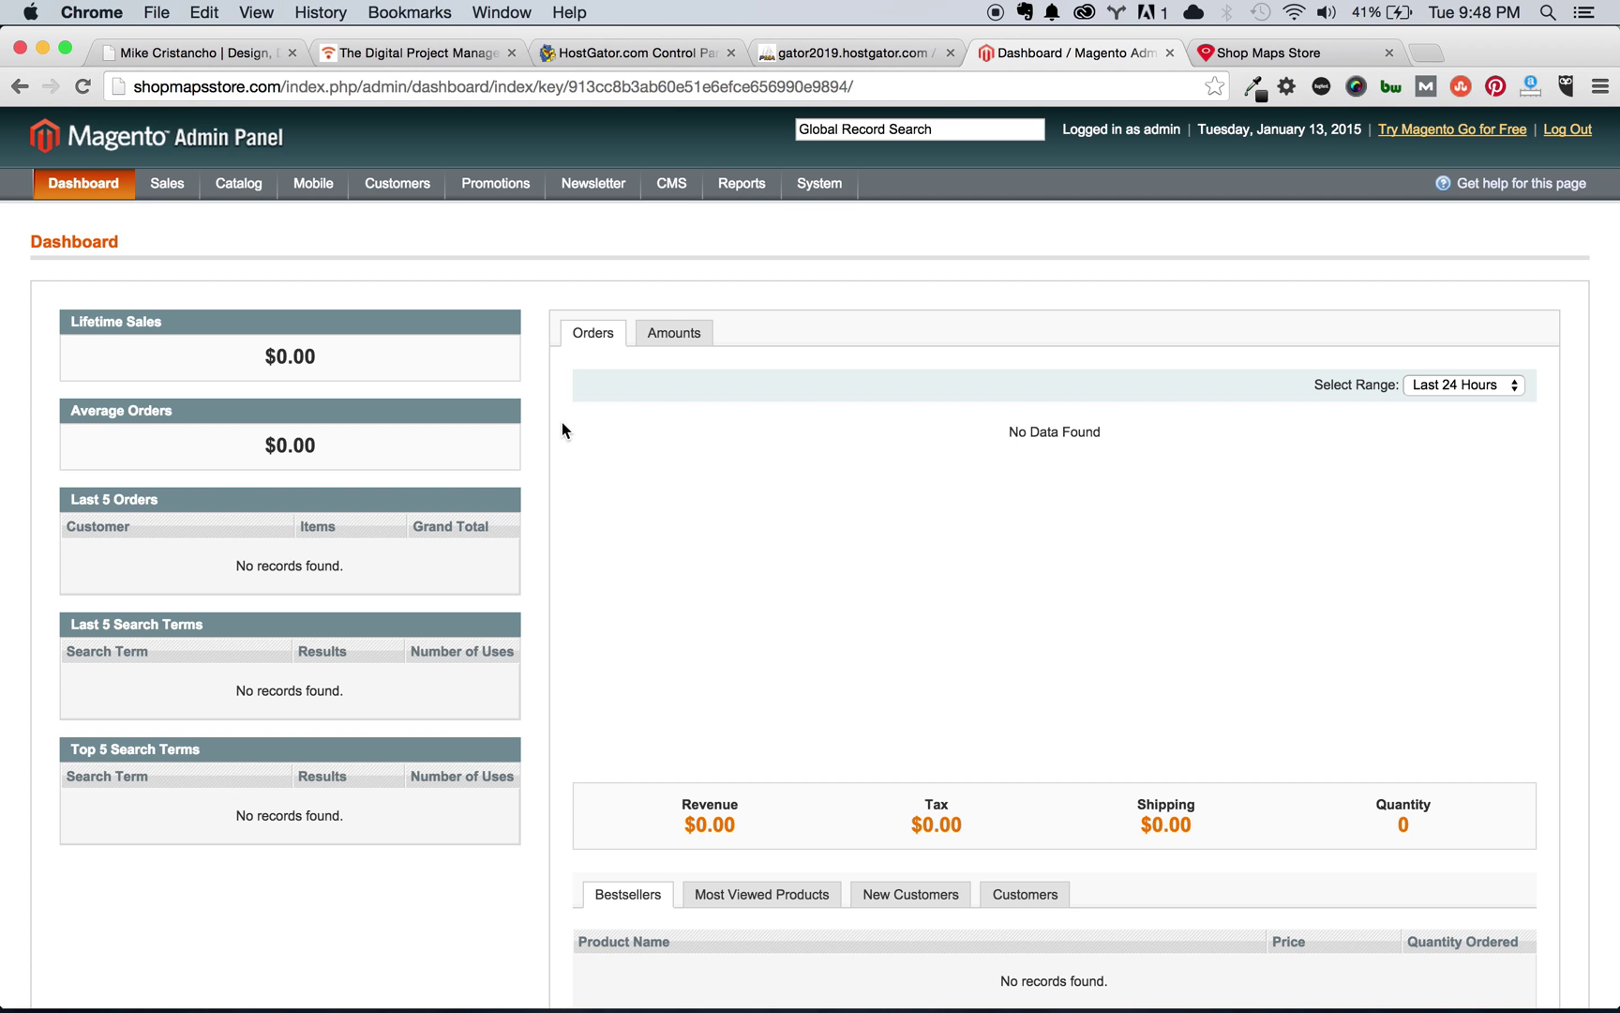
Look over the Magento admin menus, then switch to the MC Digital portfolio tab
scroll(562, 430, "down", 5)
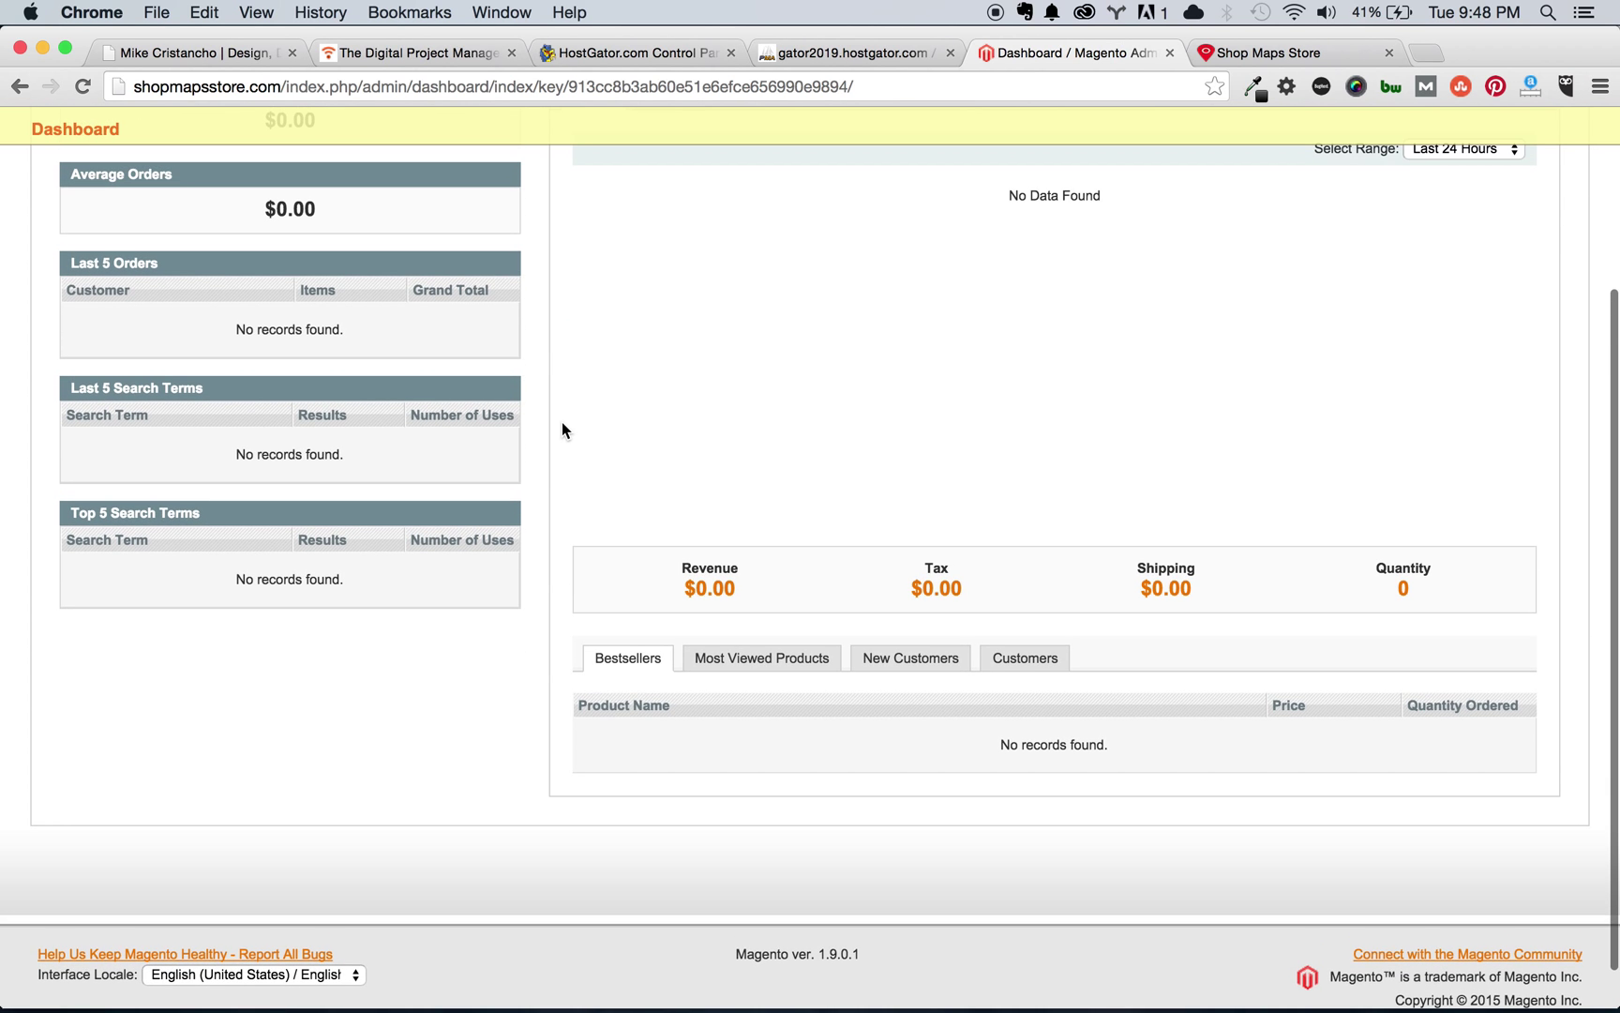
scroll(563, 424, "up", 5)
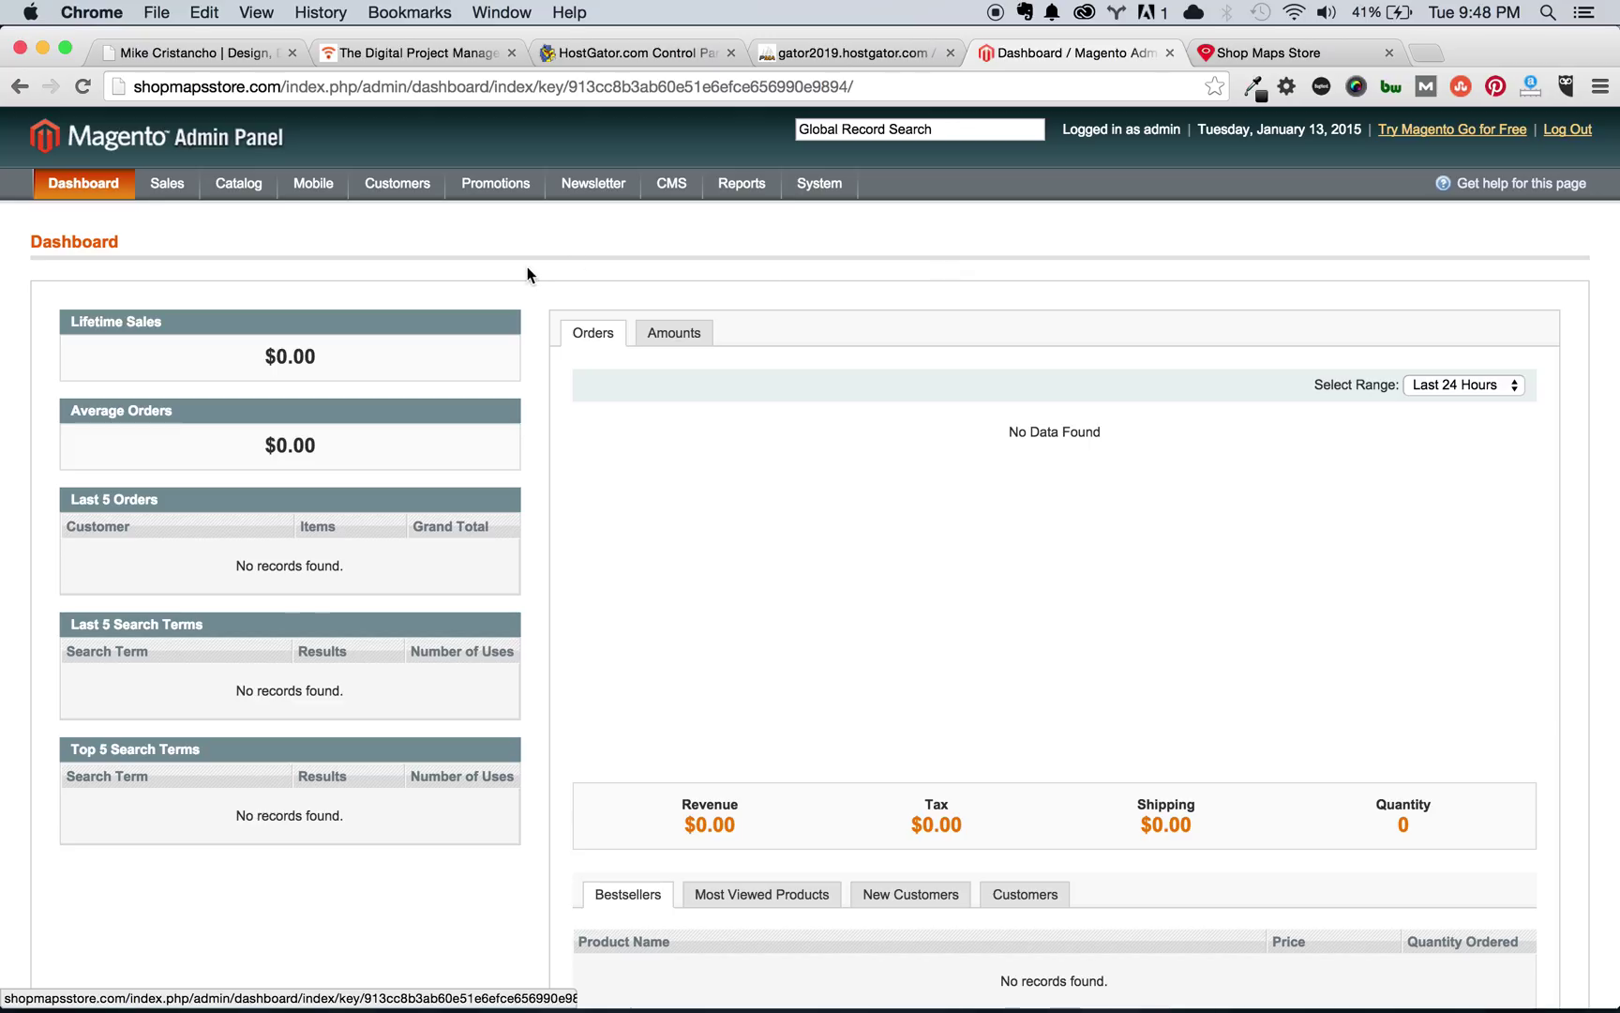
mouse_move(240, 189)
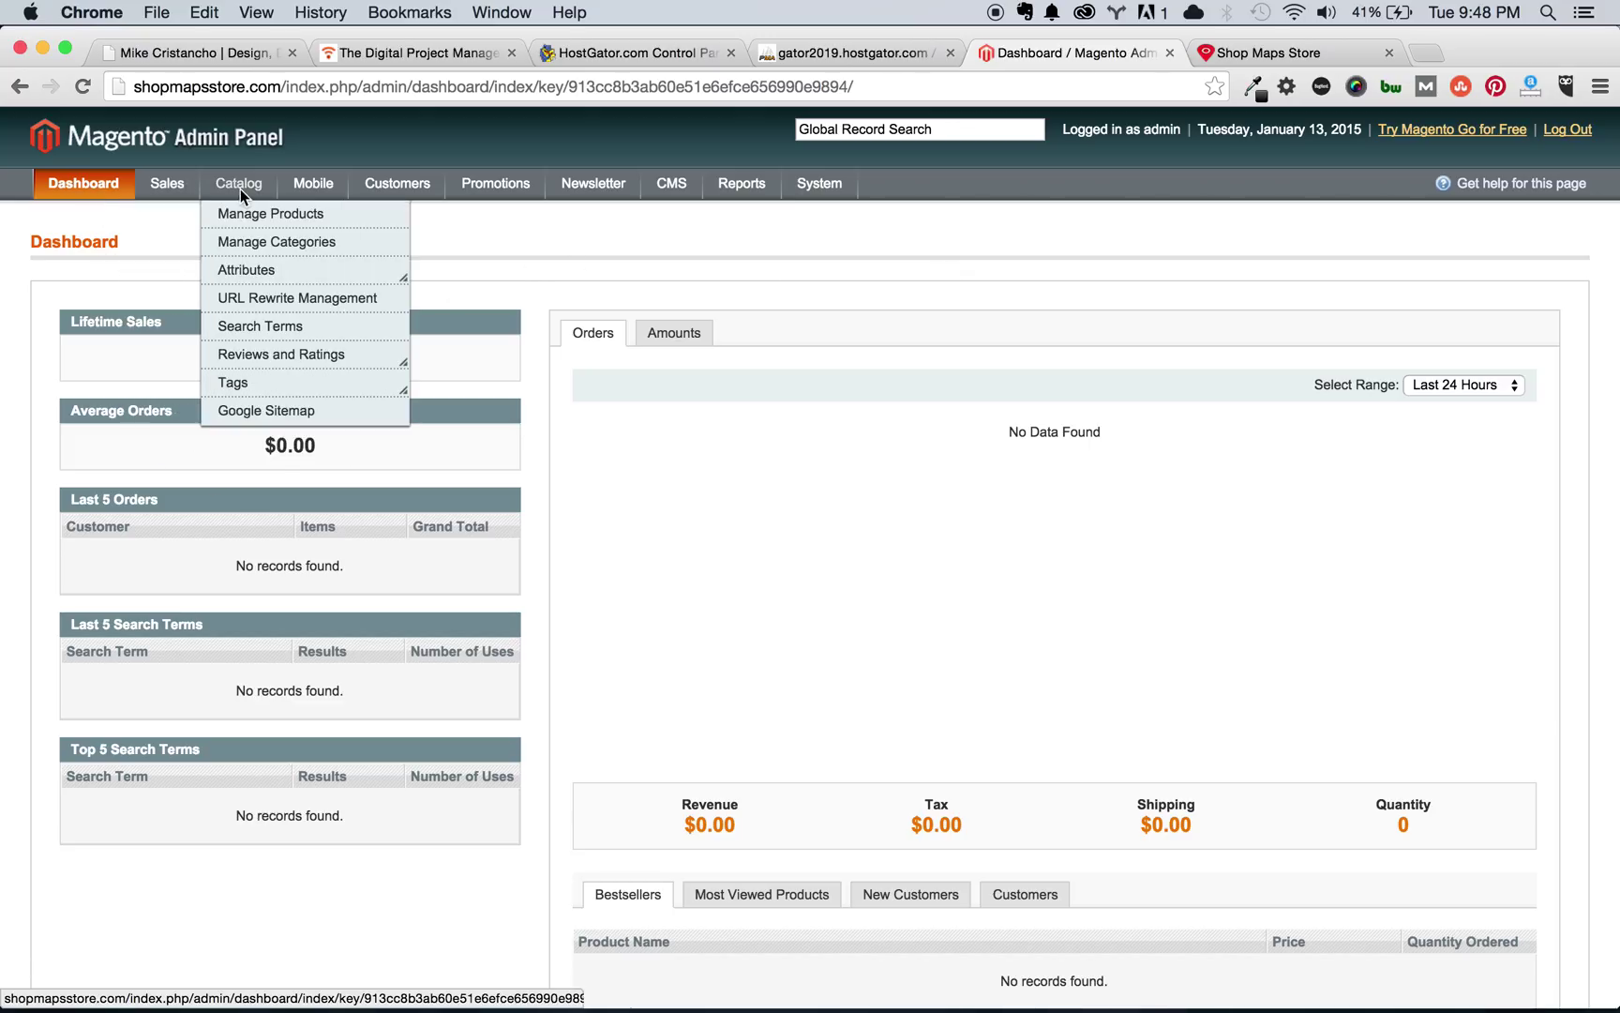
mouse_move(369, 187)
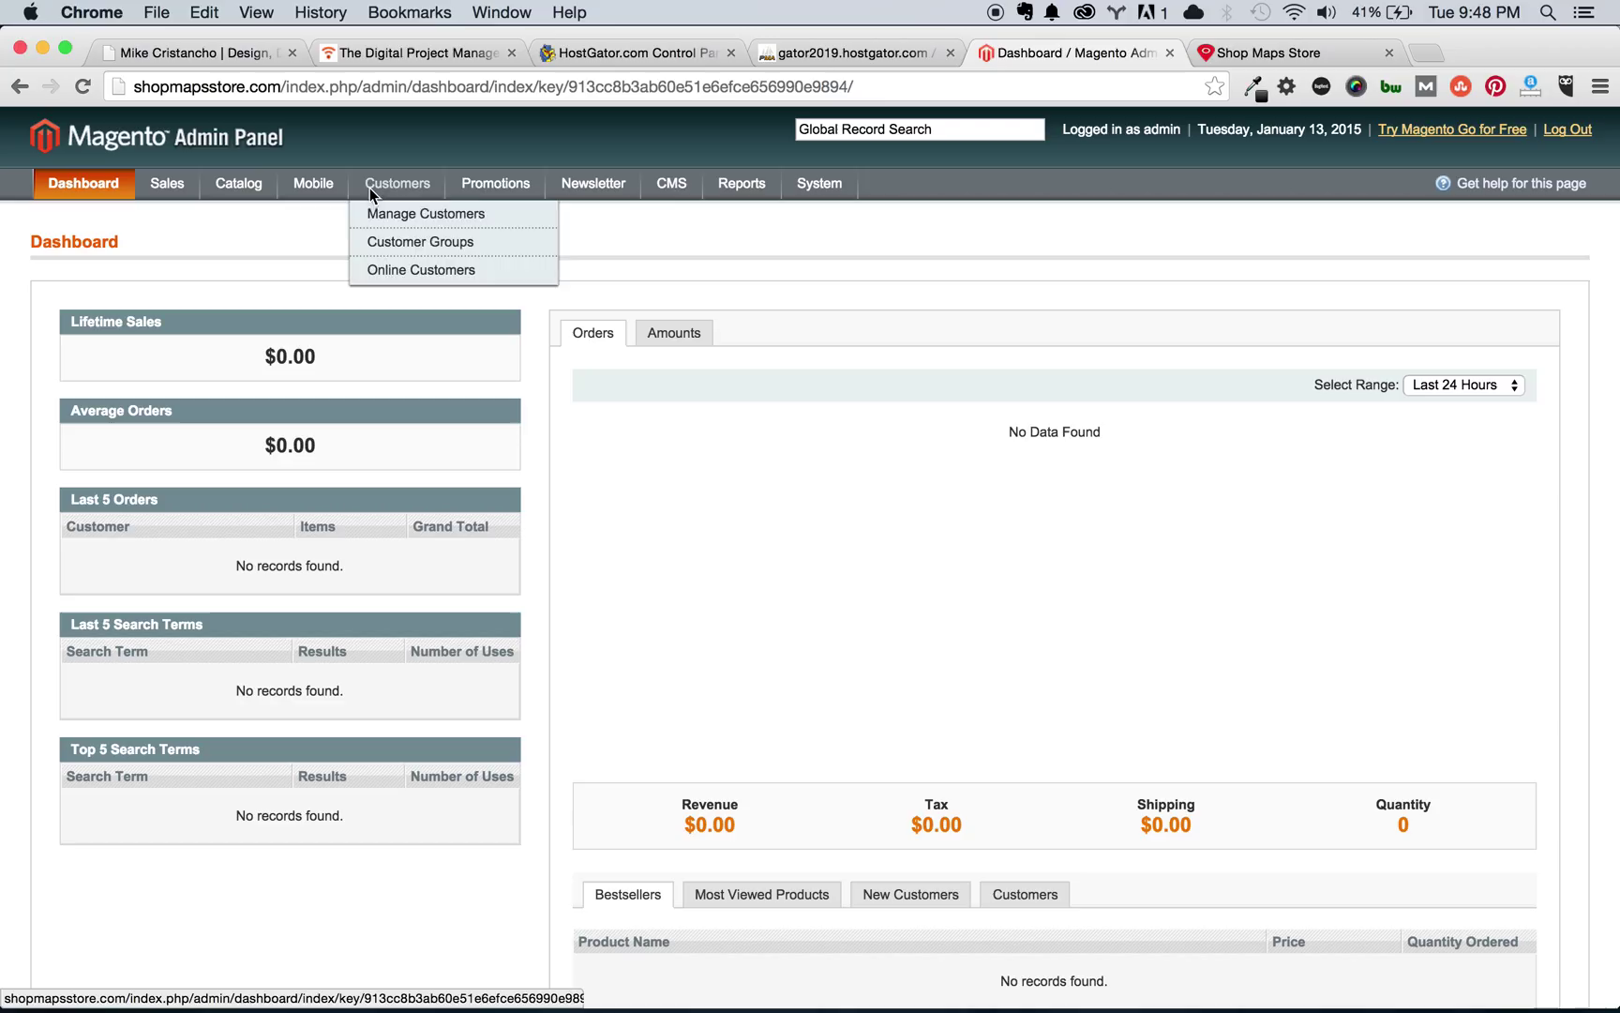
mouse_move(582, 187)
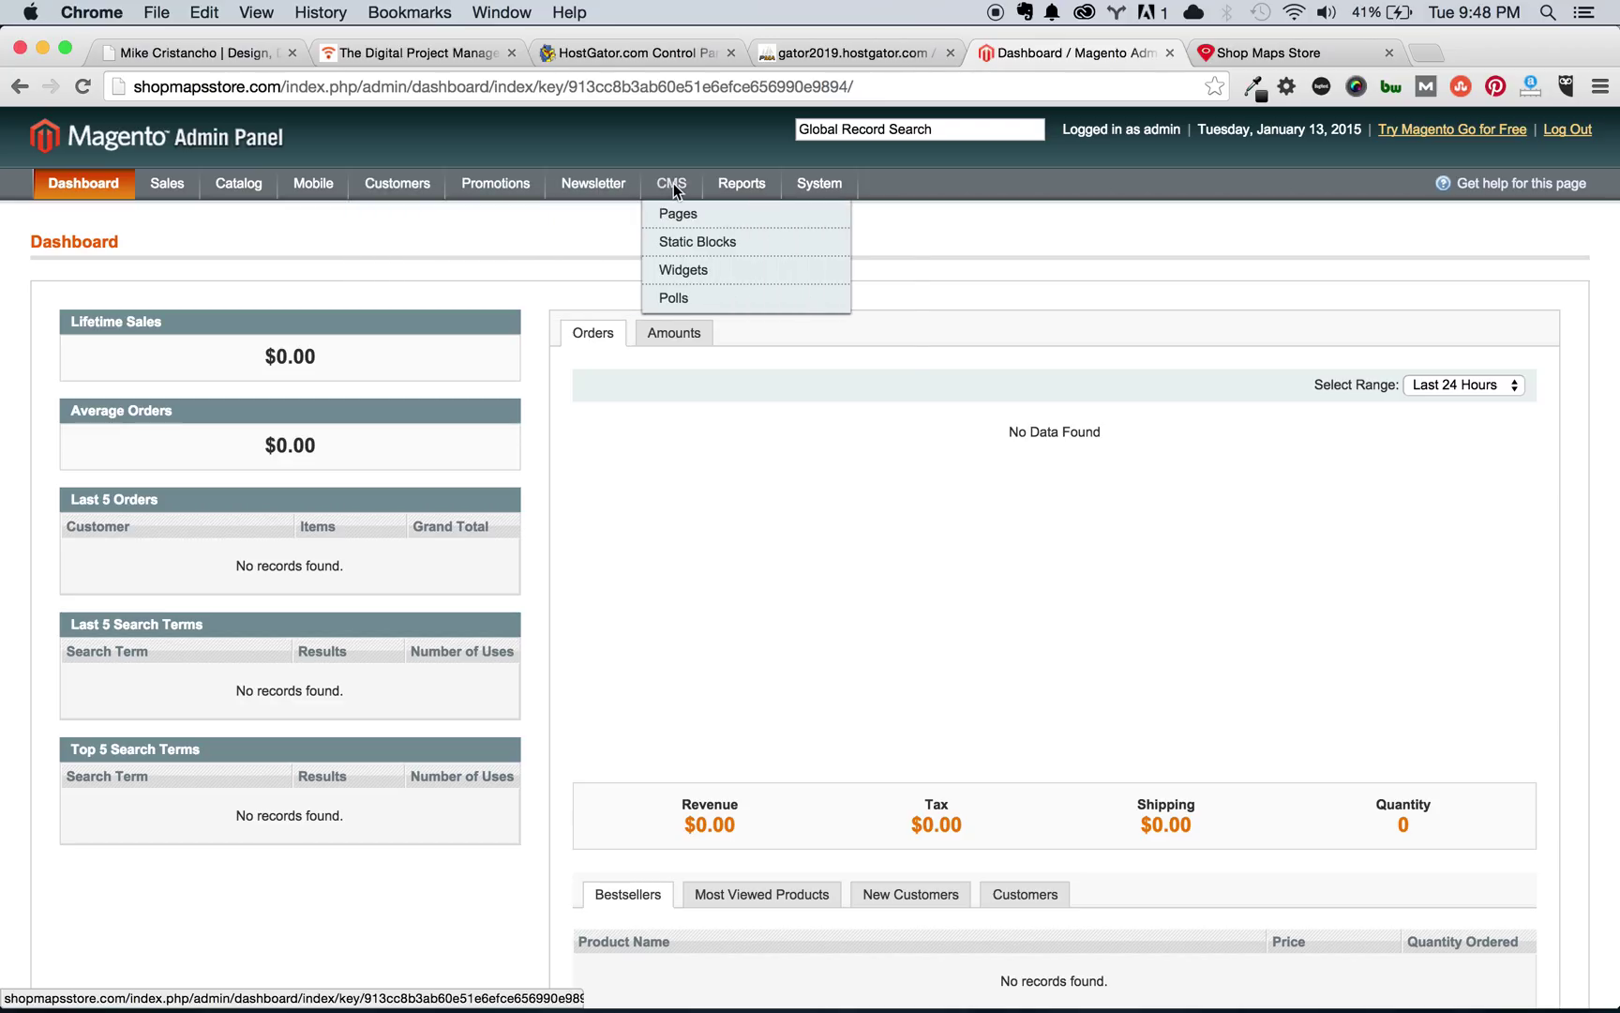
mouse_move(810, 185)
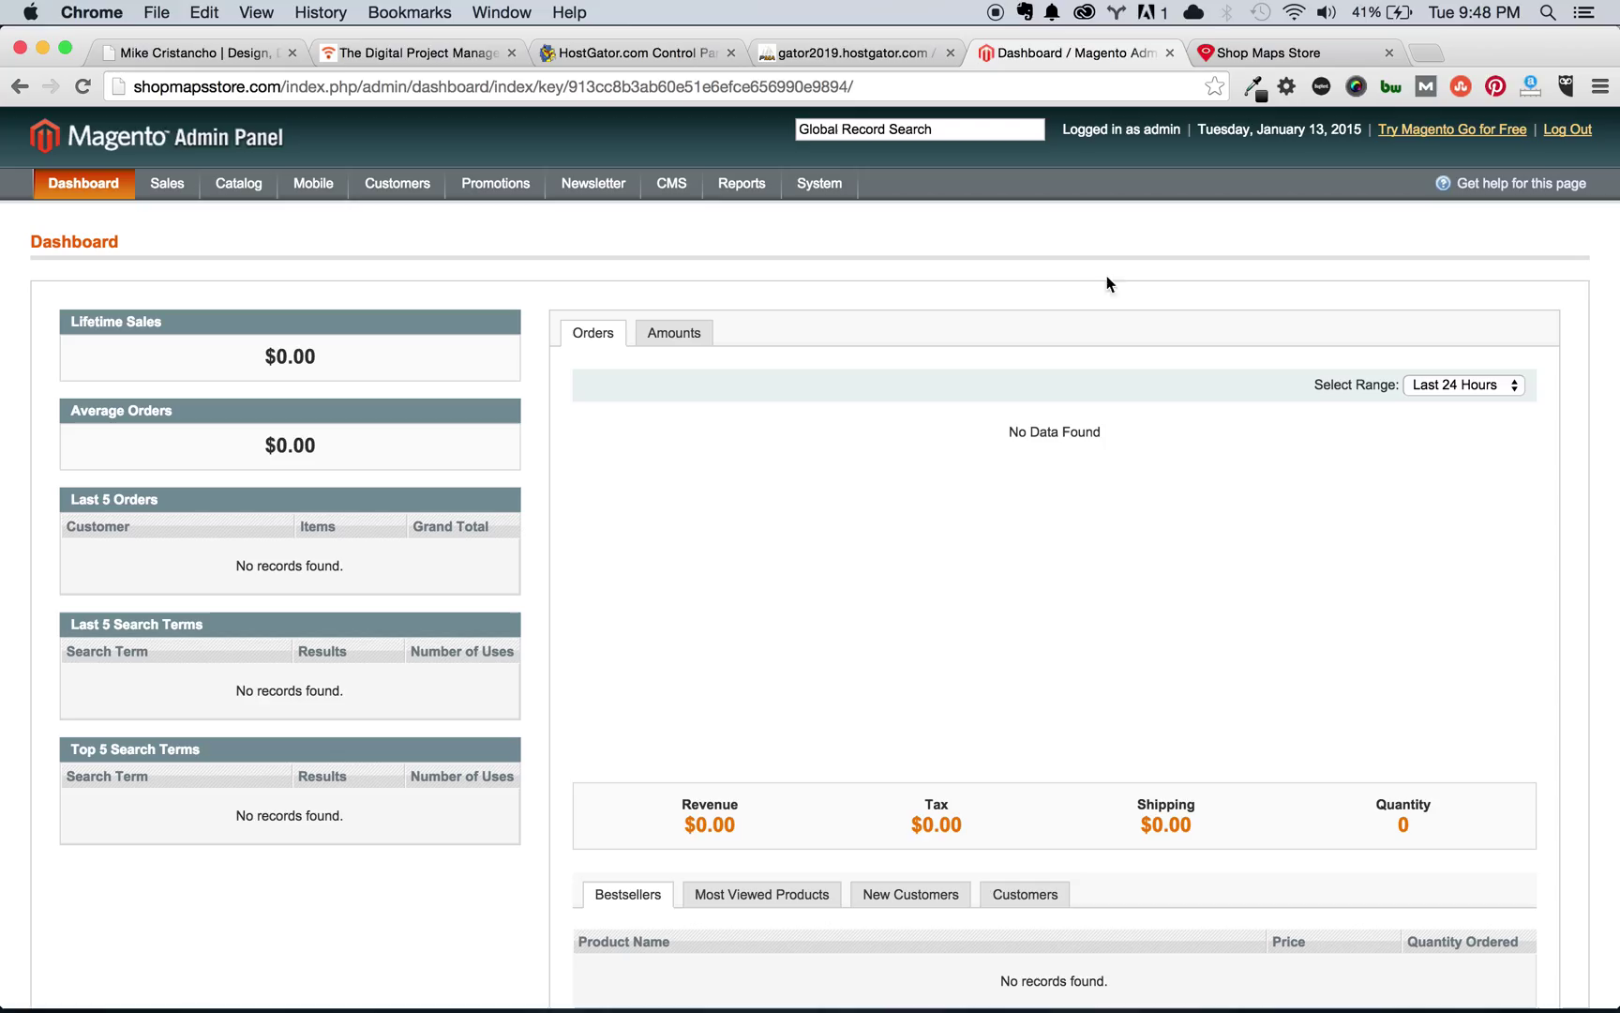
left_click(195, 51)
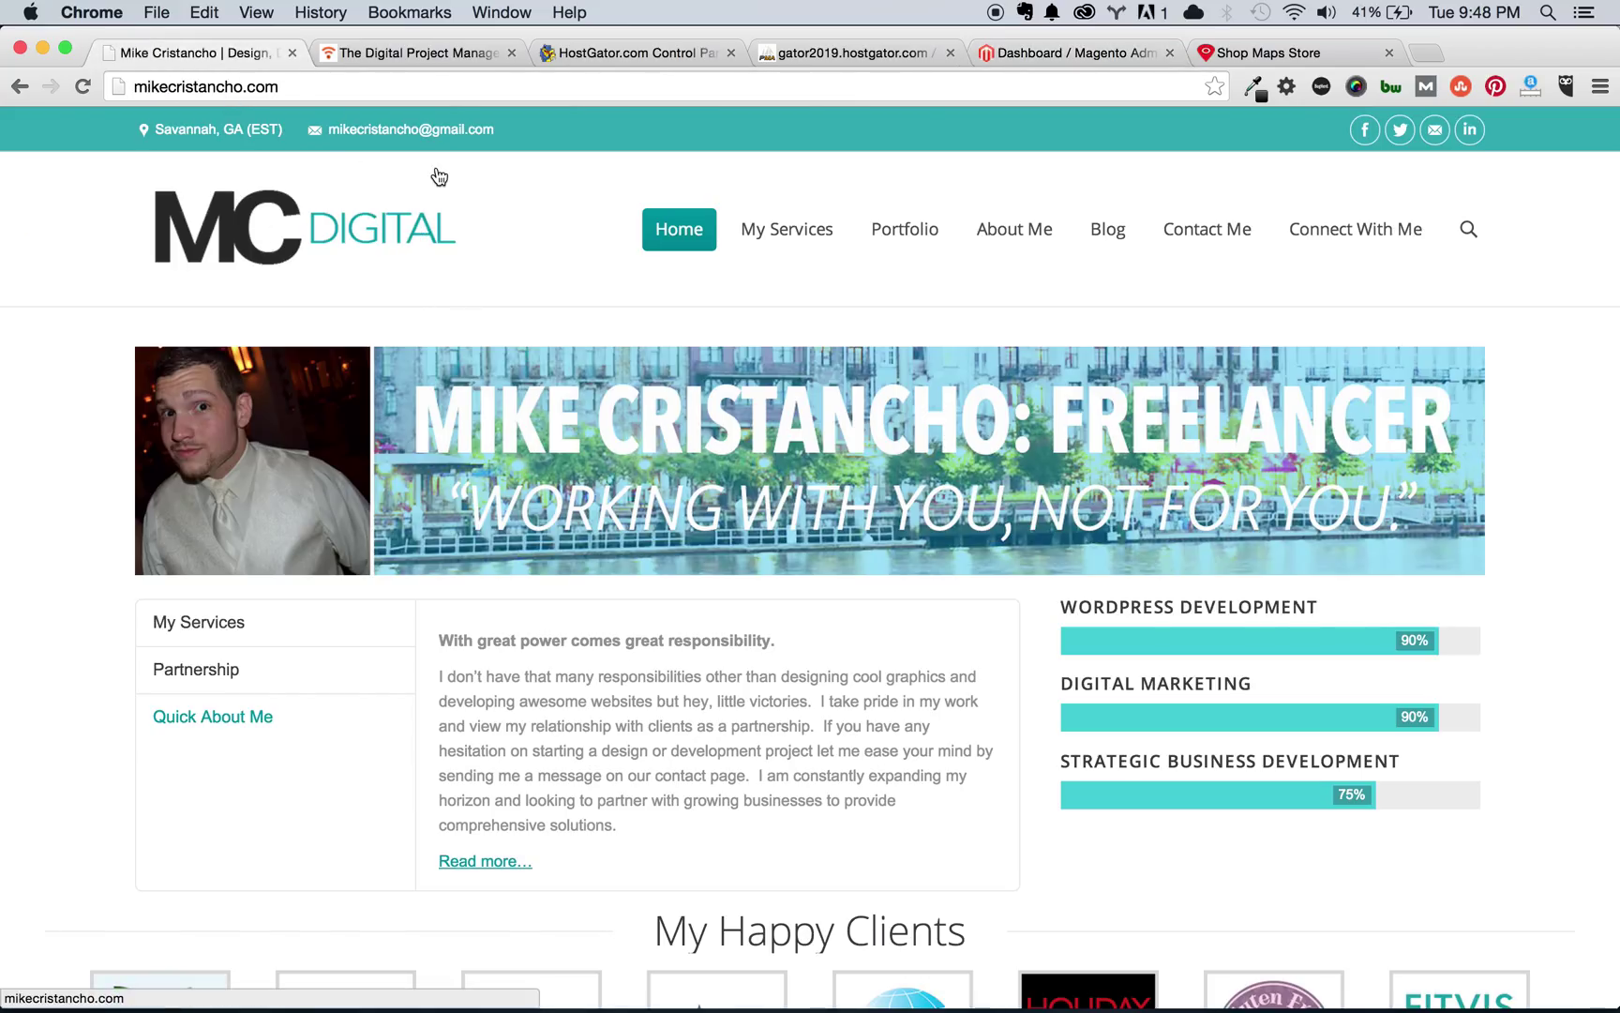
Visit The Digital Project Manager and Shop Maps Store tabs, ending on the Magento dashboard
left_click(401, 52)
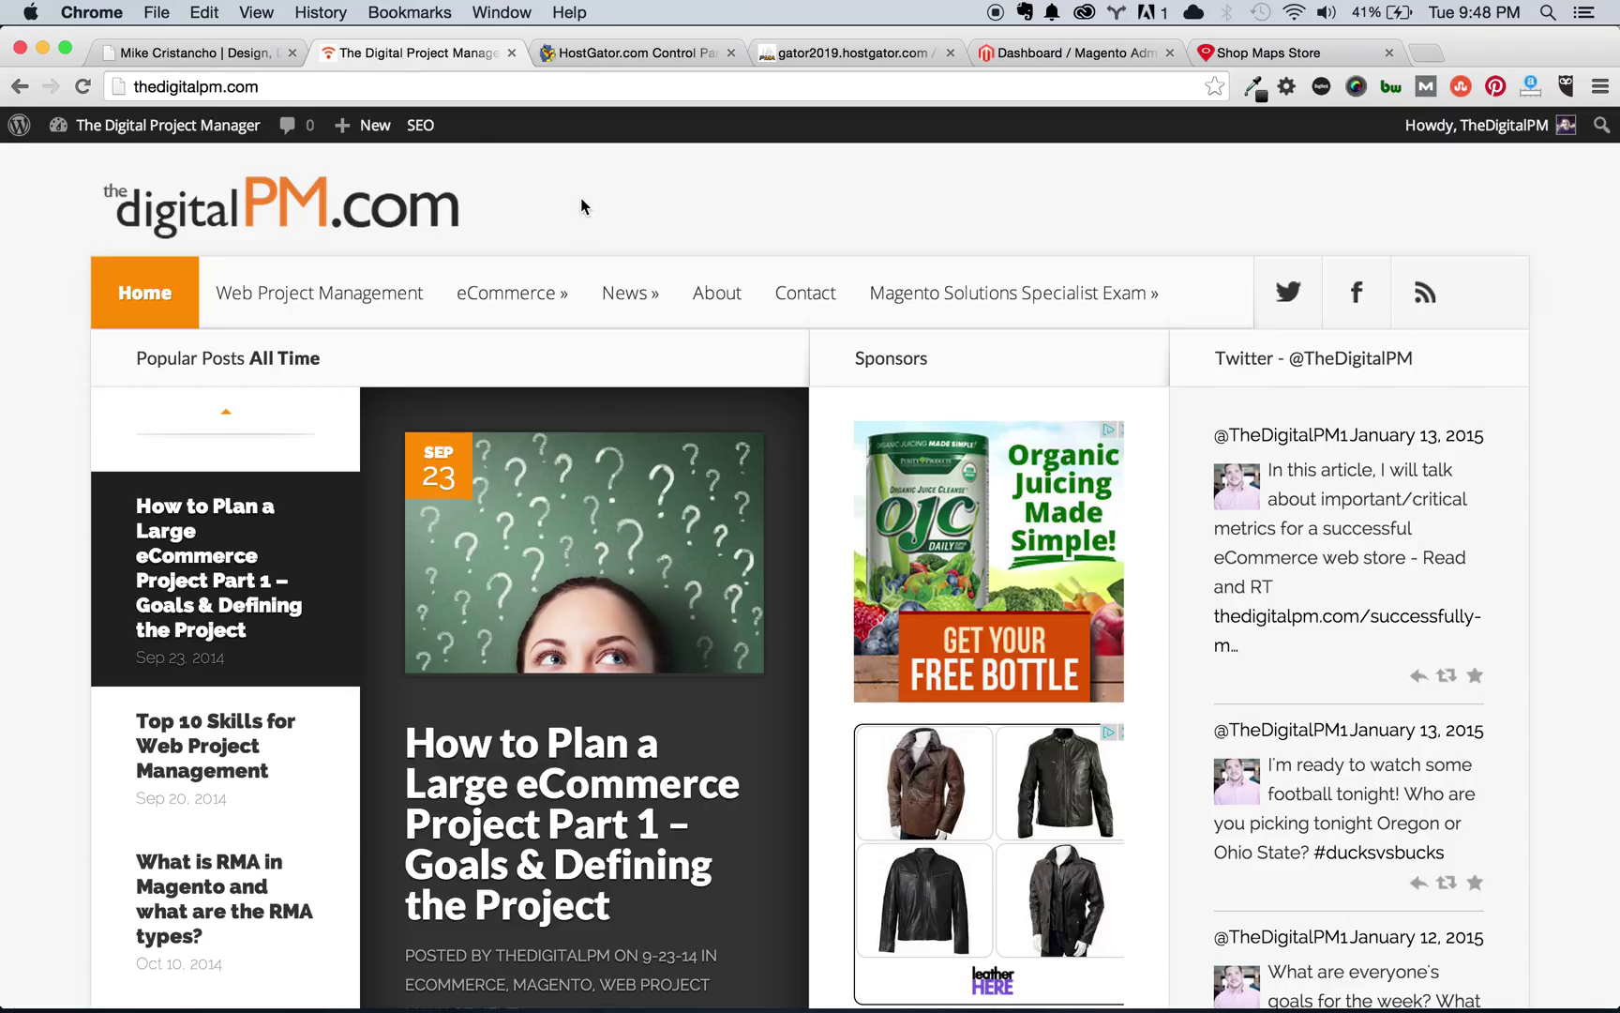
left_click(1277, 54)
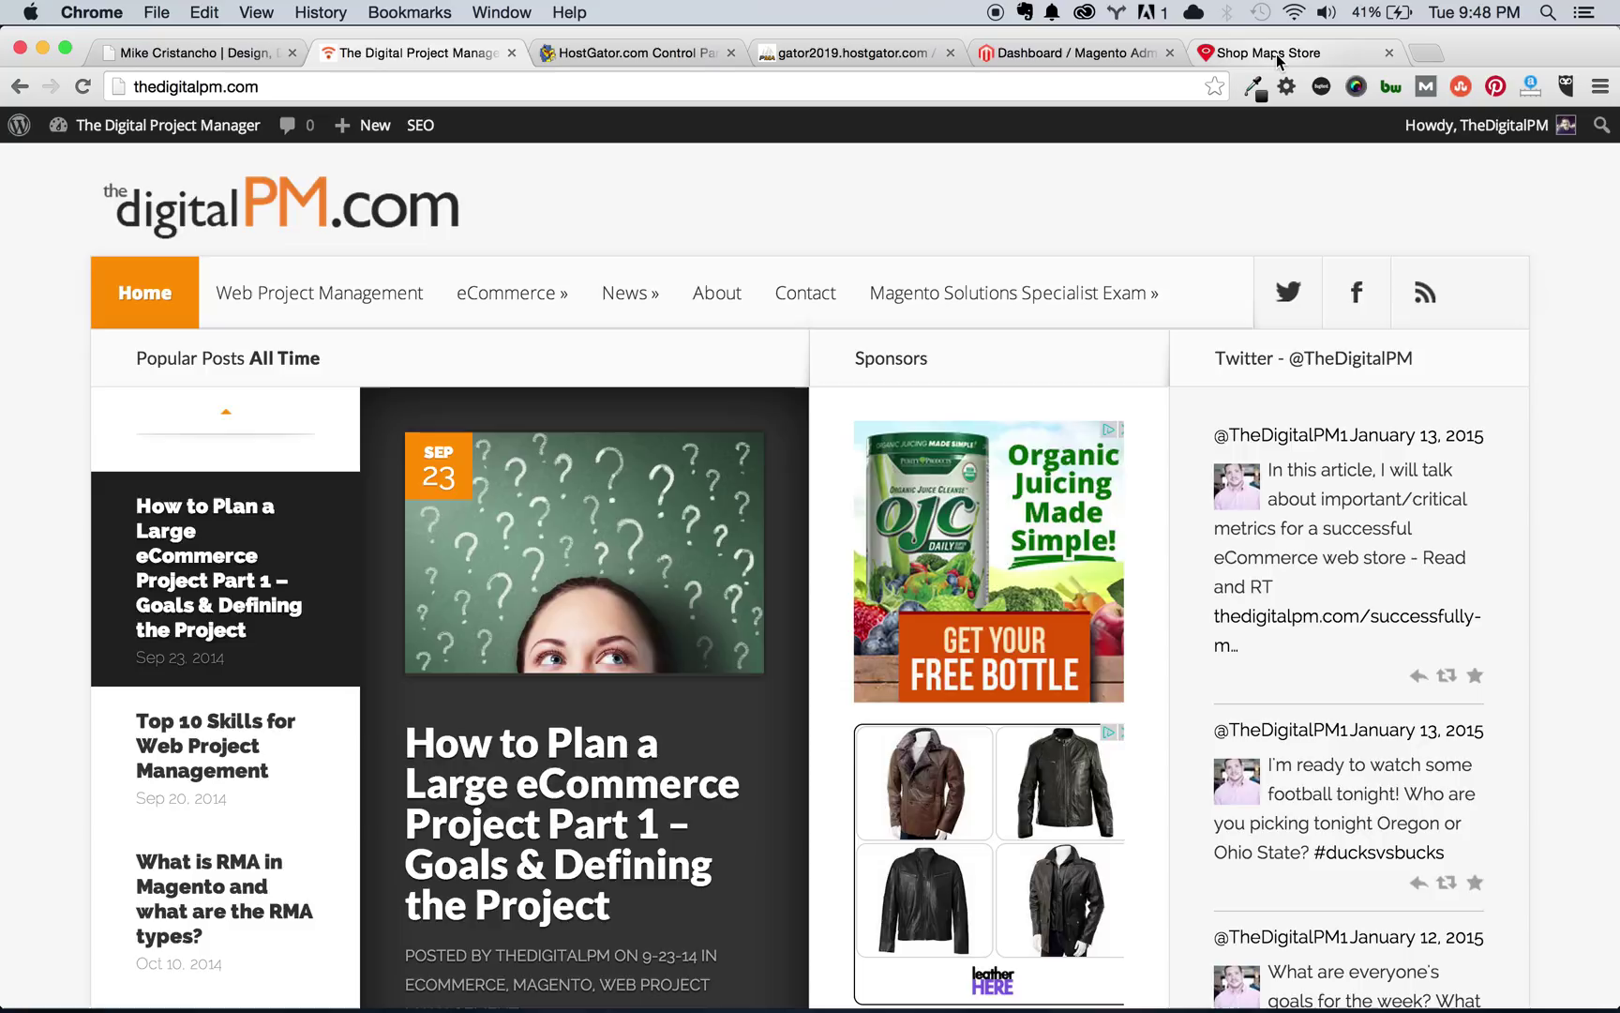
left_click(1080, 39)
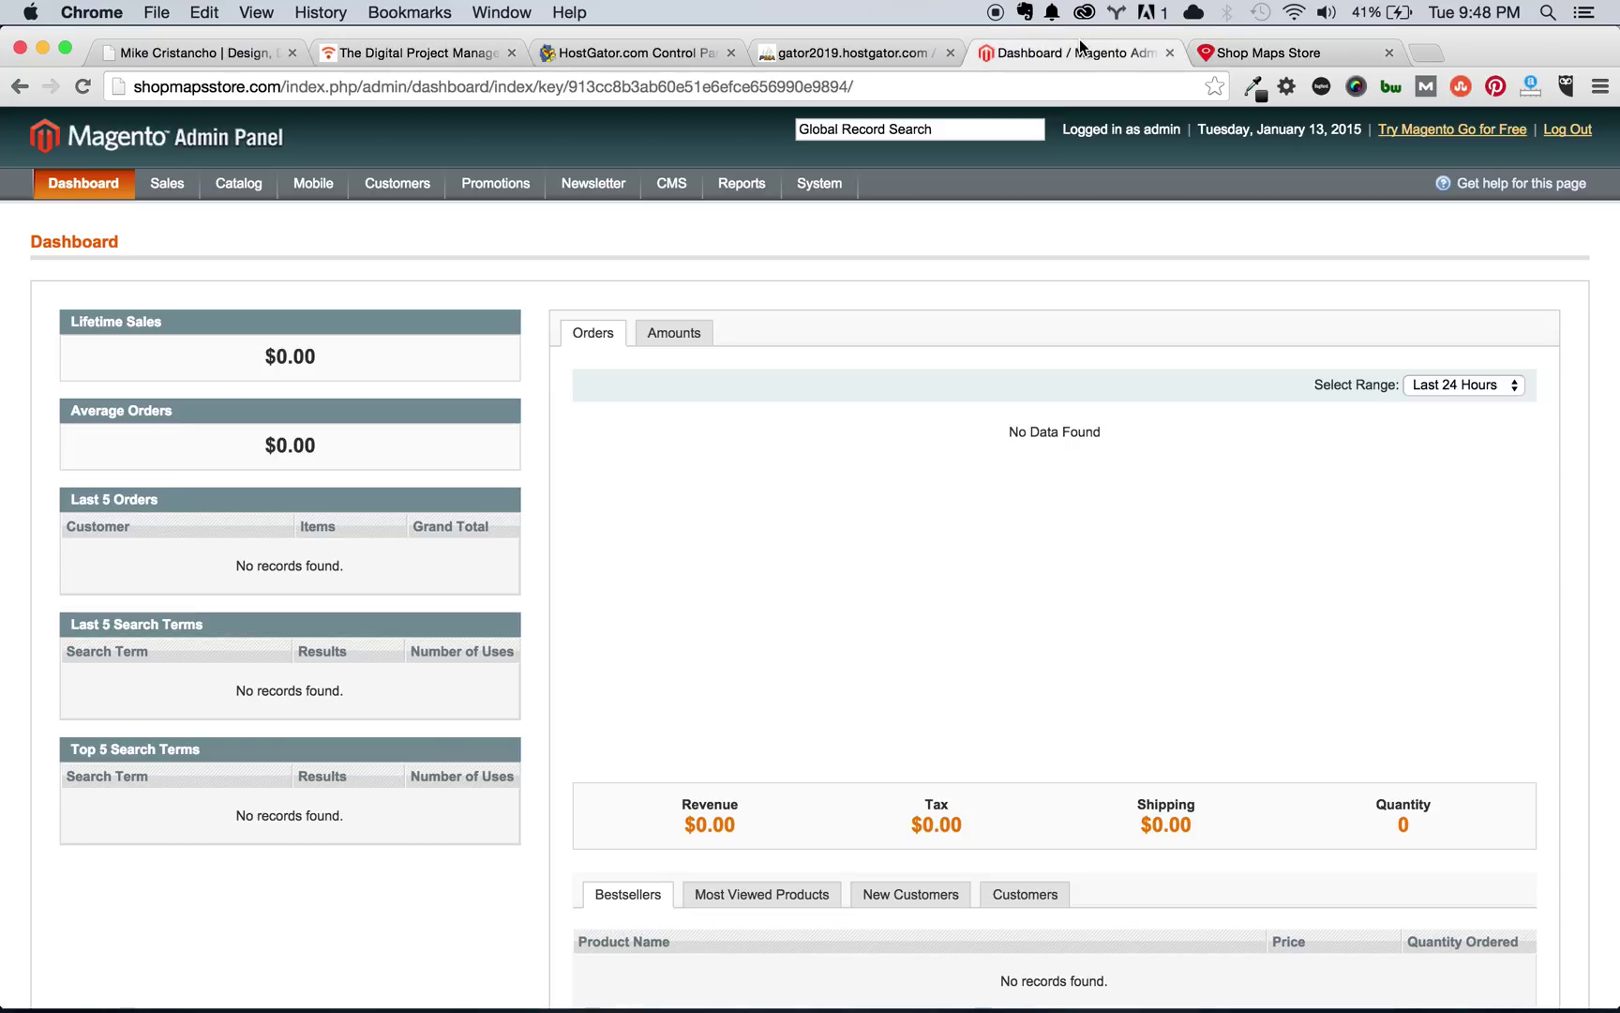